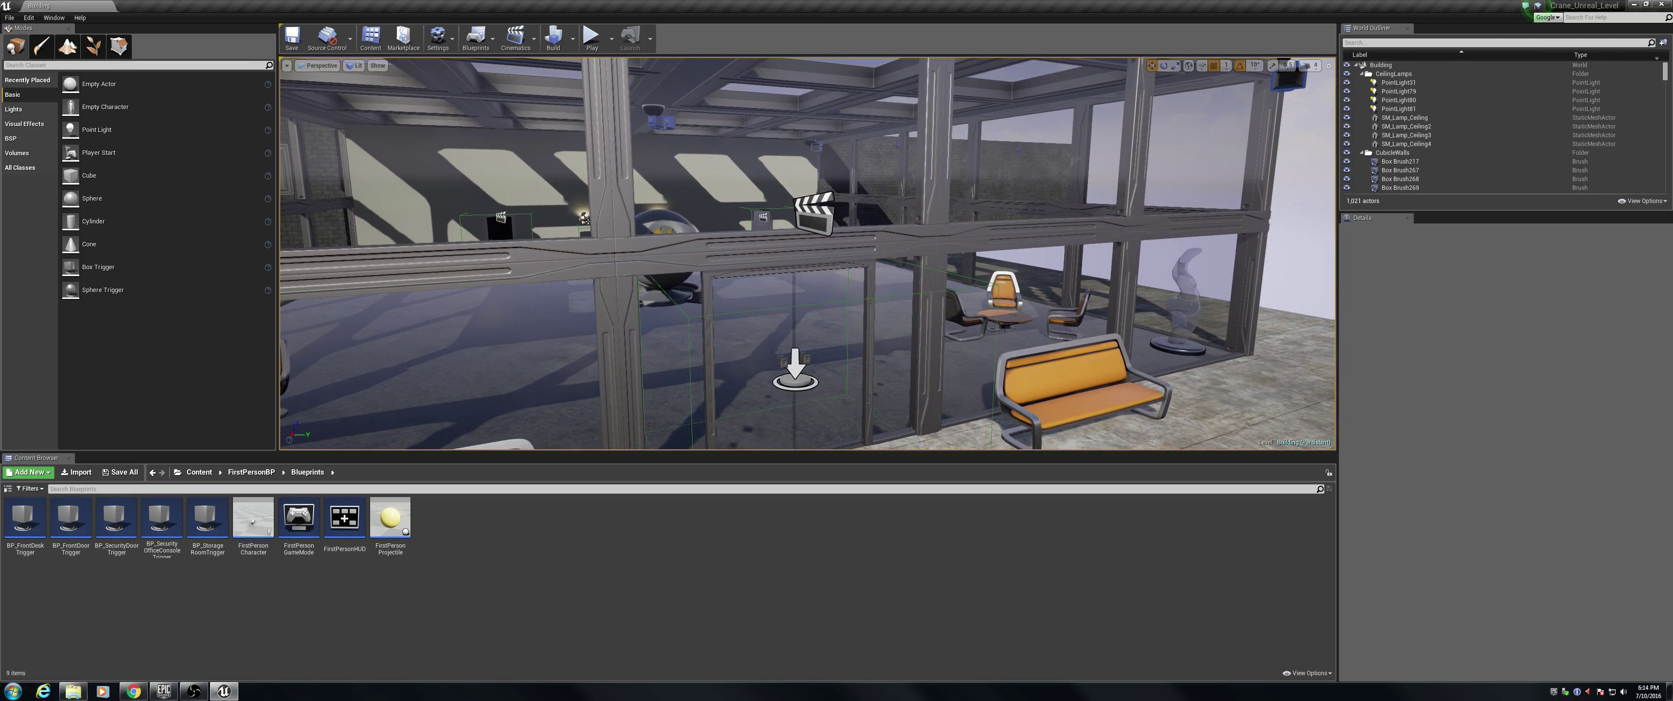
# - Examine the building's glass entrance with the front door trigger and the lobby behind it
pyautogui.press('d')
pyautogui.moveTo(802, 223); pyautogui.dragTo(702, 222, button='right')
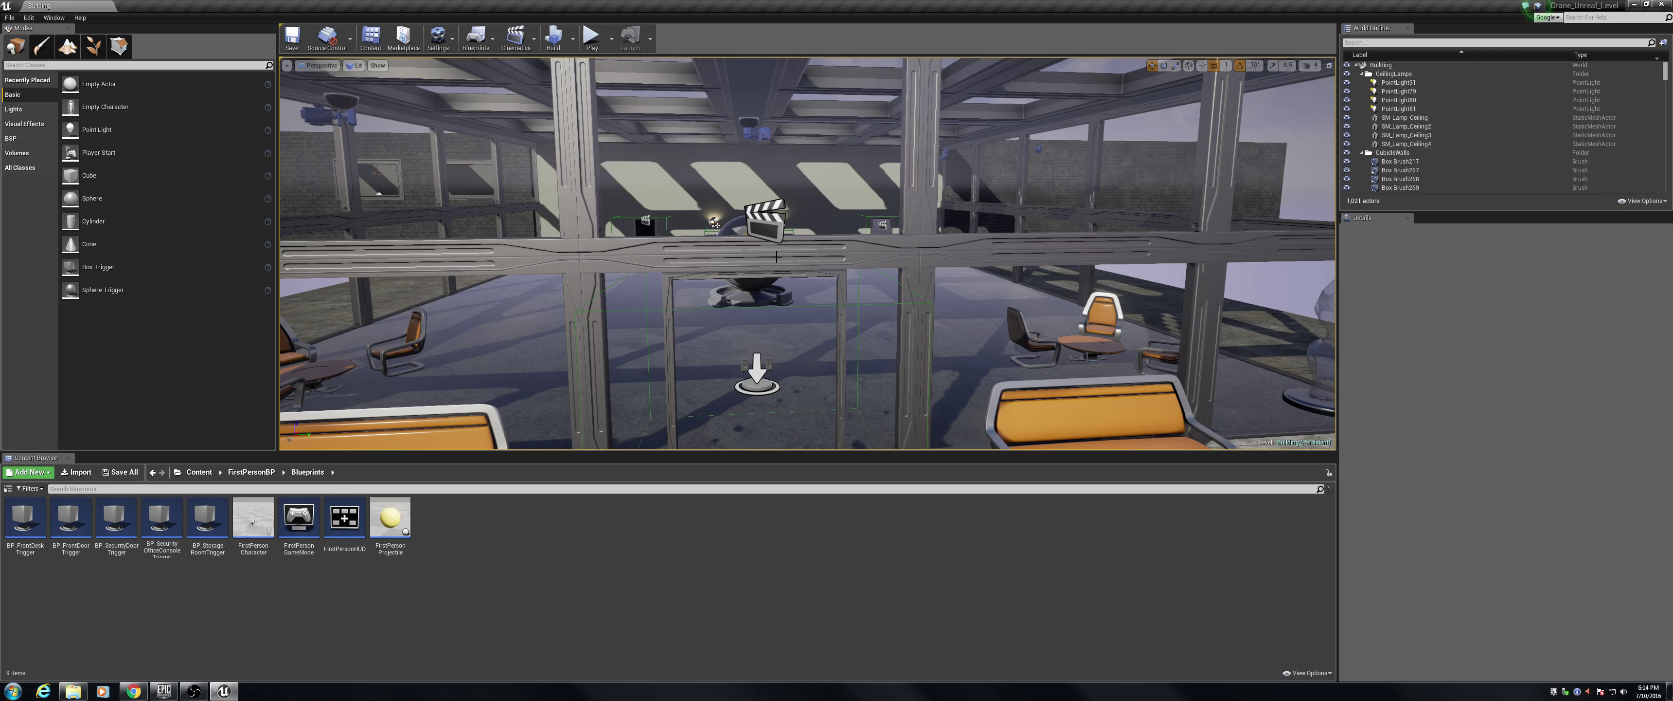
pyautogui.moveTo(788, 236); pyautogui.dragTo(788, 236, button='right')
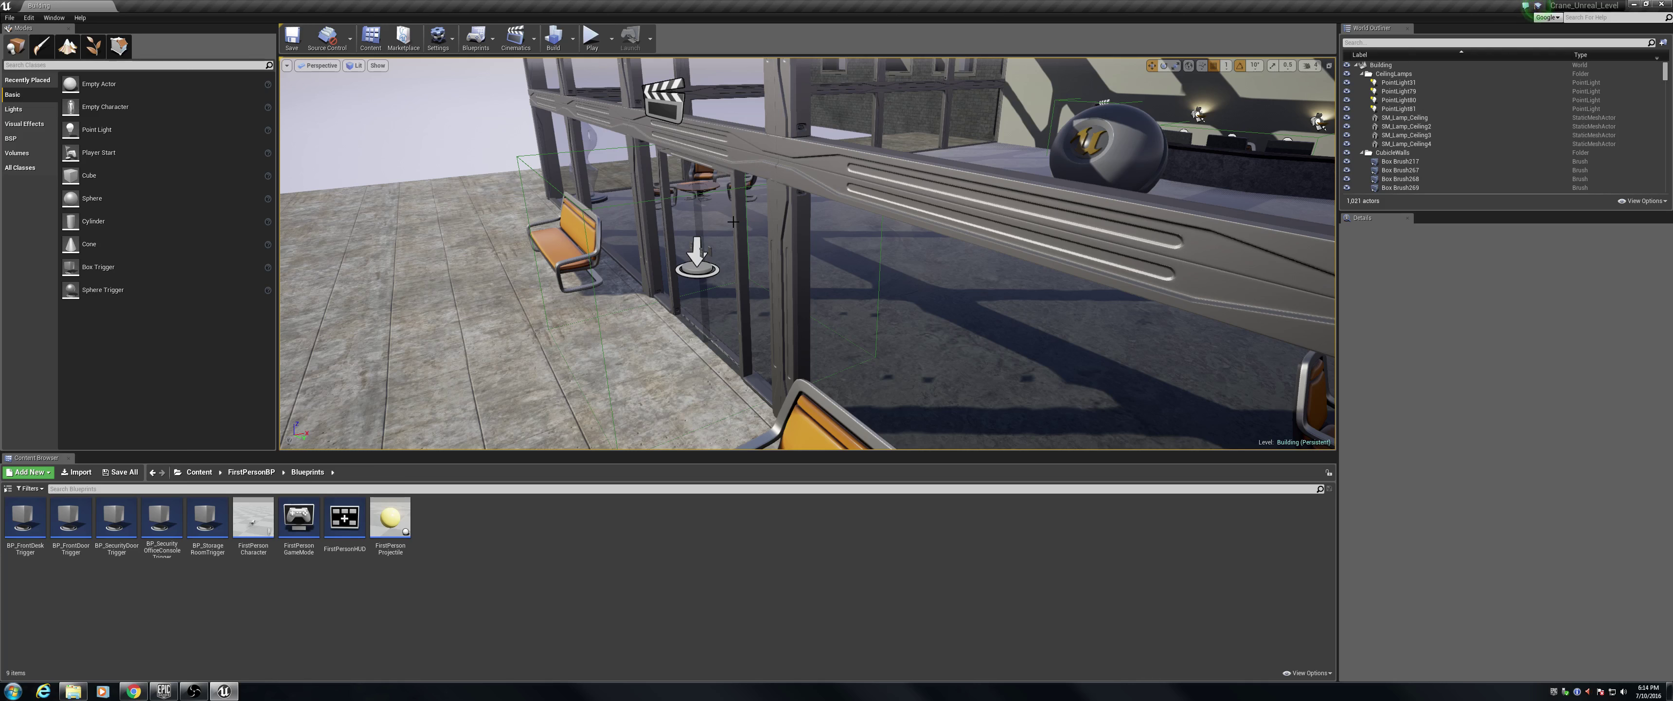
pyautogui.press('w')
pyautogui.moveTo(762, 328)
pyautogui.mouseDown(button='right')
pyautogui.moveTo(962, 328)
pyautogui.moveTo(978, 286)
pyautogui.moveTo(761, 327)
pyautogui.mouseUp(button='right')
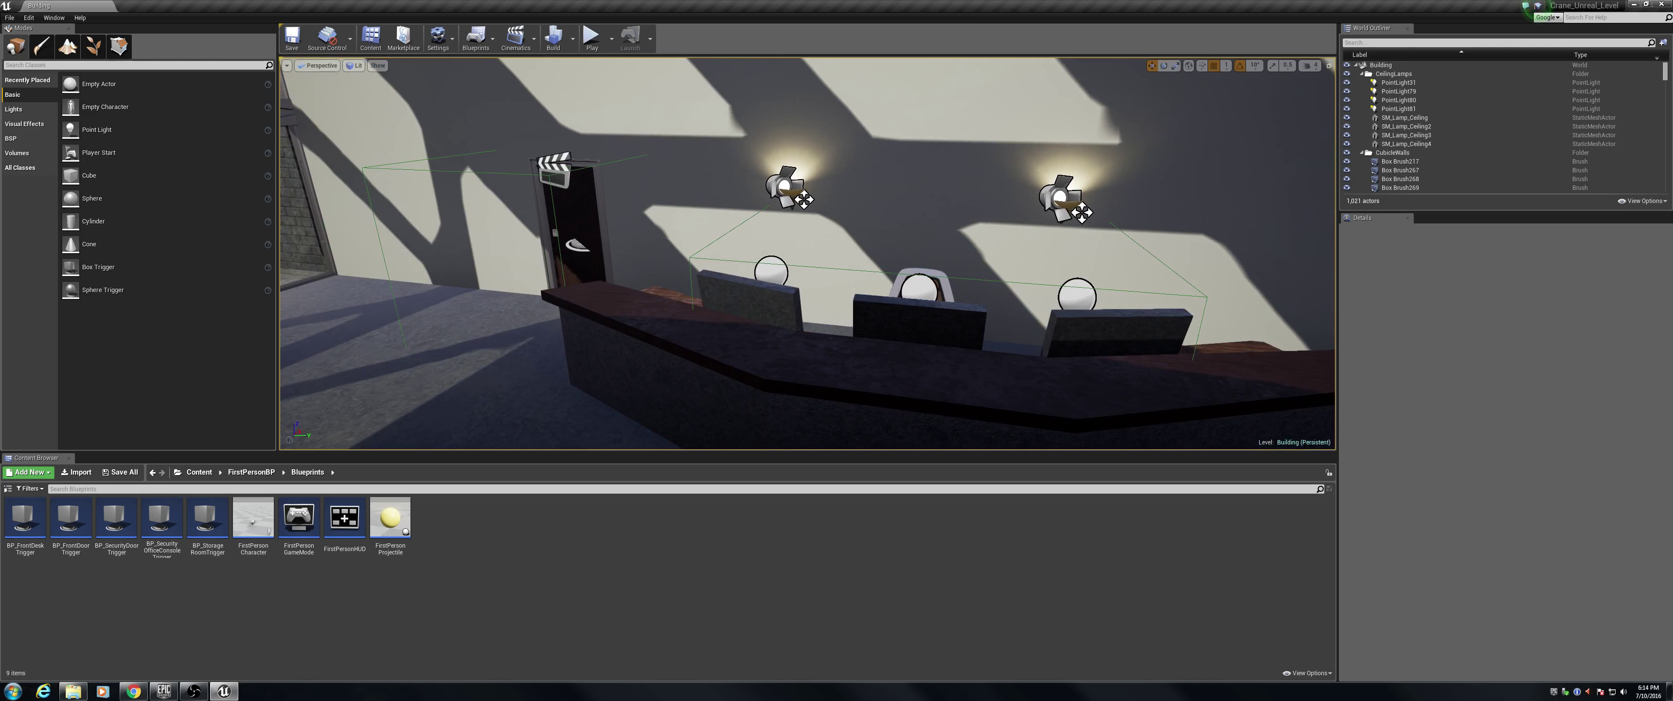
# - Examine the lobby's front desk, its monitors and trigger volume, and the doors with triggers on either side
pyautogui.moveTo(761, 327); pyautogui.dragTo(761, 328, button='right')
pyautogui.moveTo(624, 247); pyautogui.dragTo(624, 248, button='right')
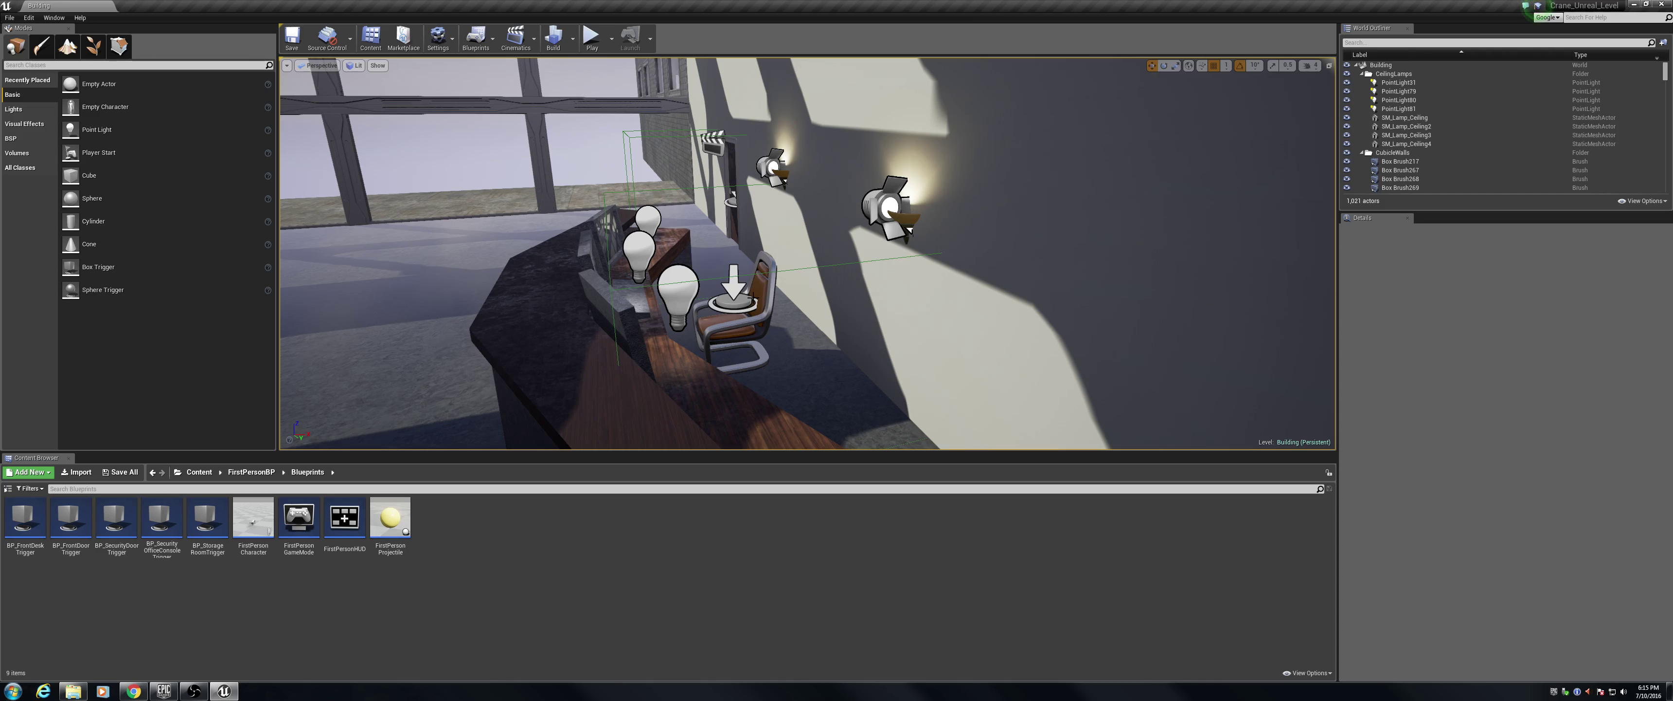
pyautogui.moveTo(744, 298); pyautogui.dragTo(701, 277, button='right')
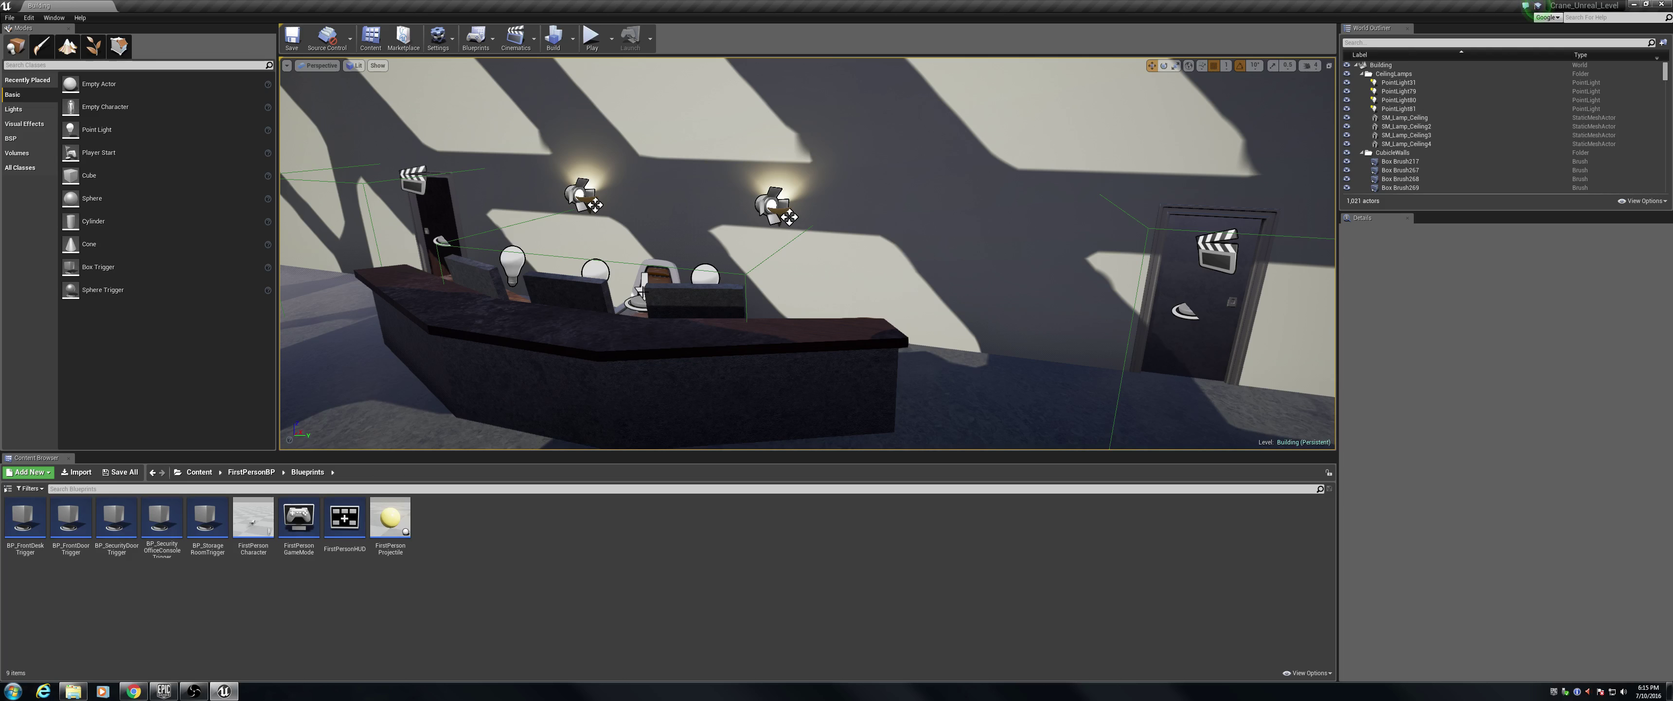
pyautogui.moveTo(705, 284); pyautogui.dragTo(674, 271, button='right')
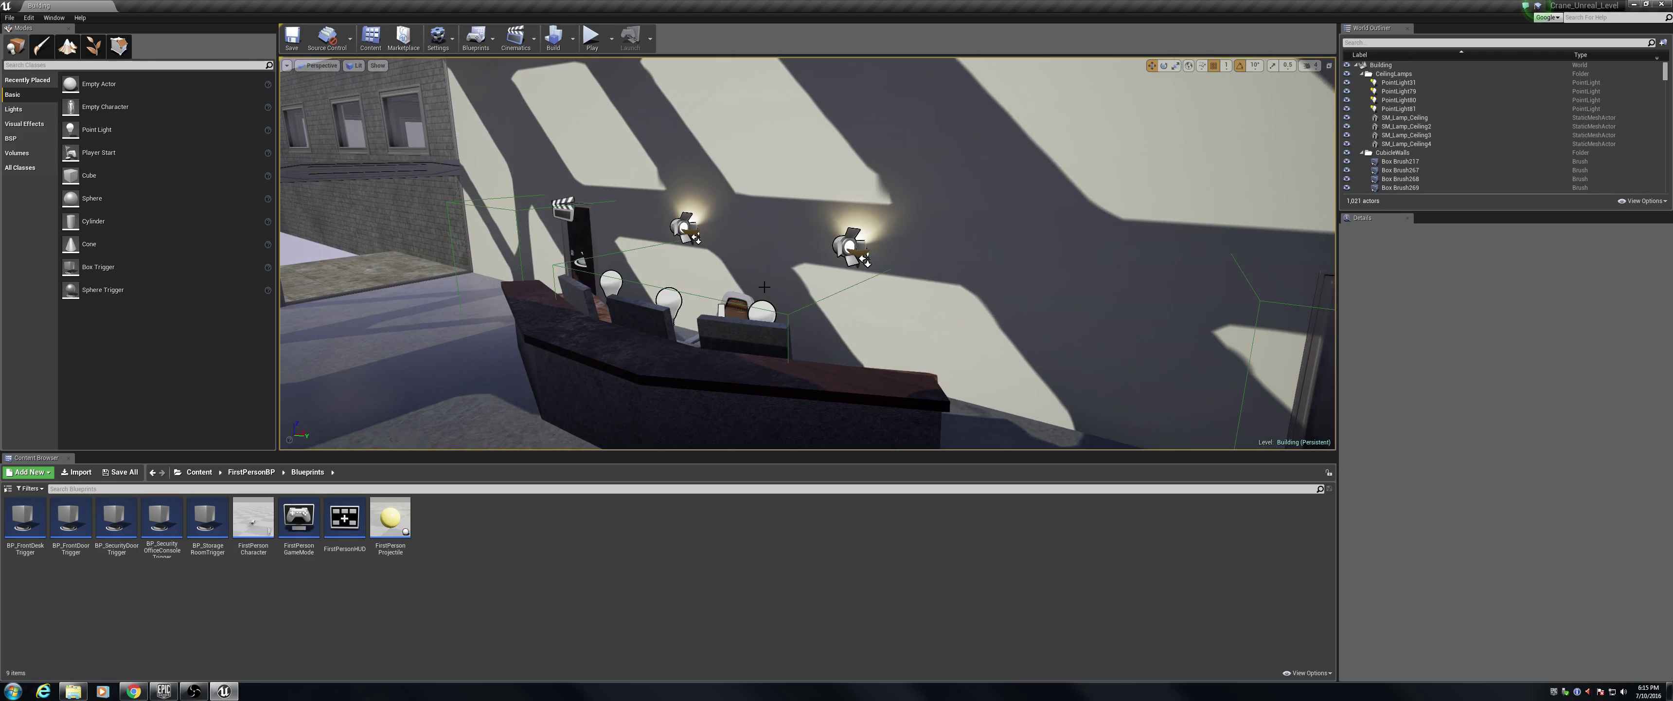
pyautogui.moveTo(736, 304); pyautogui.dragTo(784, 311, button='right')
pyautogui.moveTo(636, 260); pyautogui.dragTo(1113, 246, button='right')
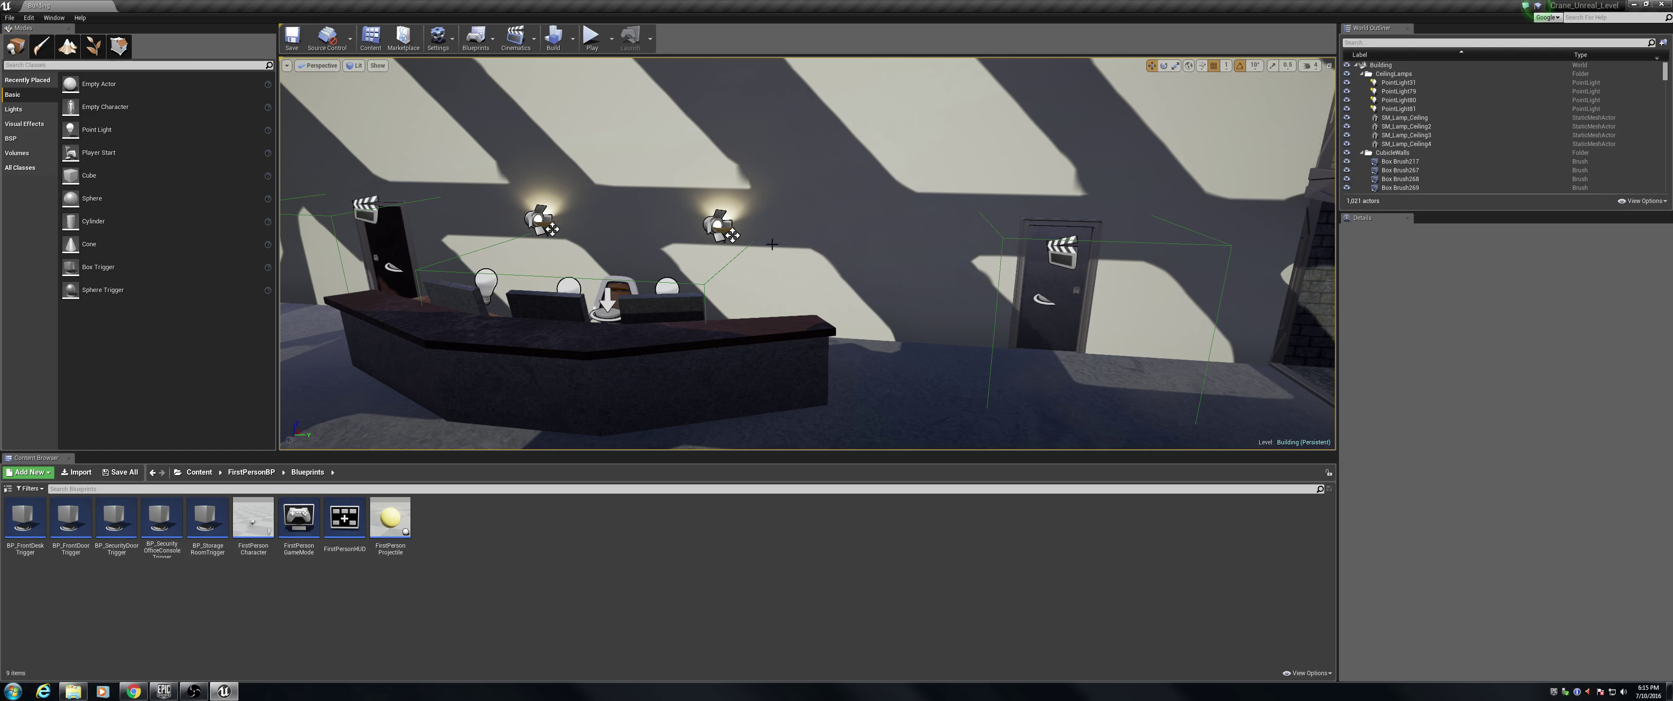
pyautogui.moveTo(772, 243); pyautogui.dragTo(705, 226, button='right')
pyautogui.press('s')
pyautogui.press('w')
pyautogui.press('s')
pyautogui.moveTo(771, 260); pyautogui.dragTo(734, 256, button='right')
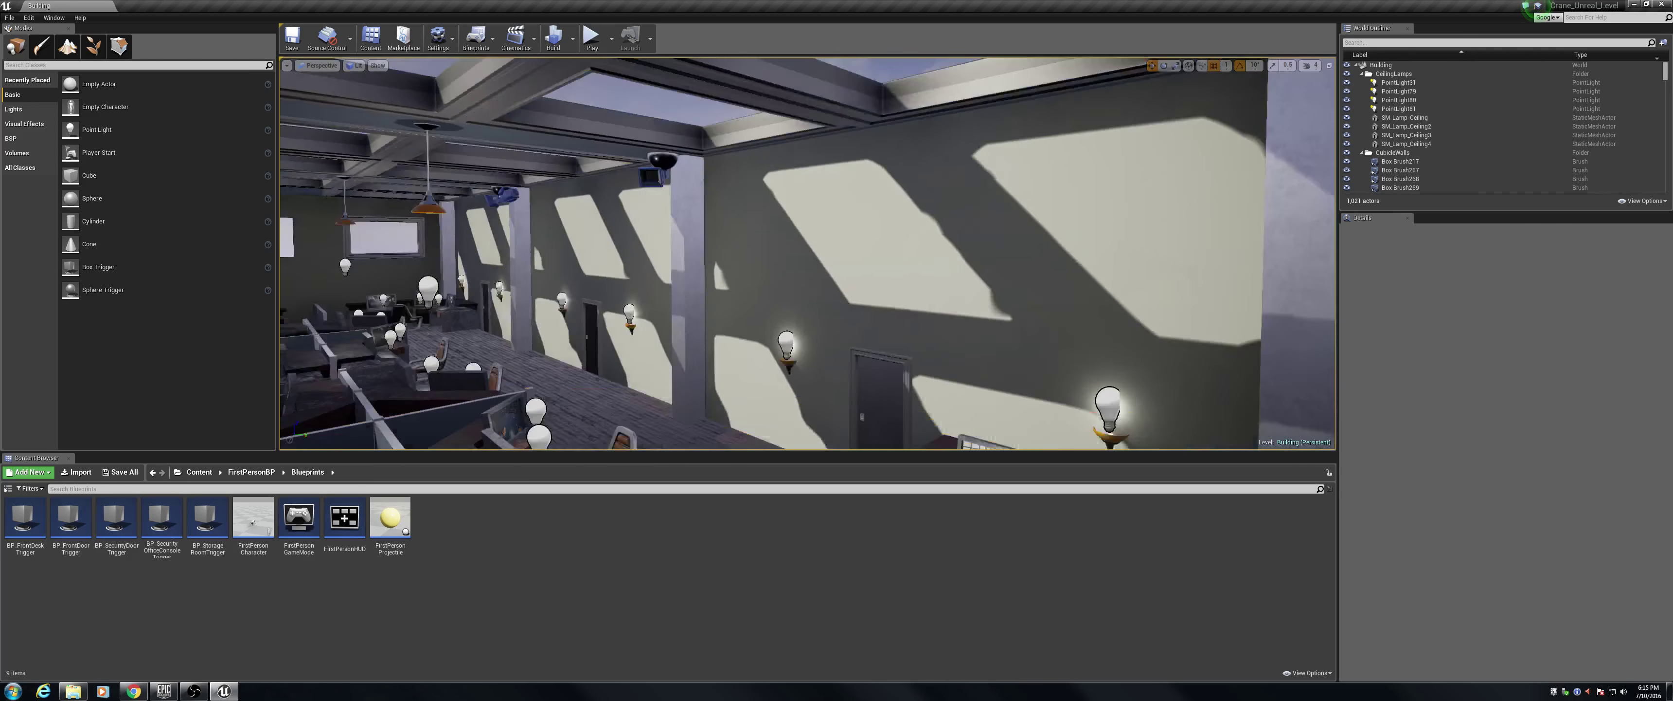
# - Inspect the office area and the security office with its wall of camera monitors and console trigger
pyautogui.moveTo(808, 253); pyautogui.dragTo(908, 287, button='right')
pyautogui.press('w')
pyautogui.press('d')
pyautogui.moveTo(974, 319); pyautogui.dragTo(686, 351, button='right')
pyautogui.press('a')
pyautogui.press('s')
pyautogui.moveTo(963, 267); pyautogui.dragTo(969, 307, button='right')
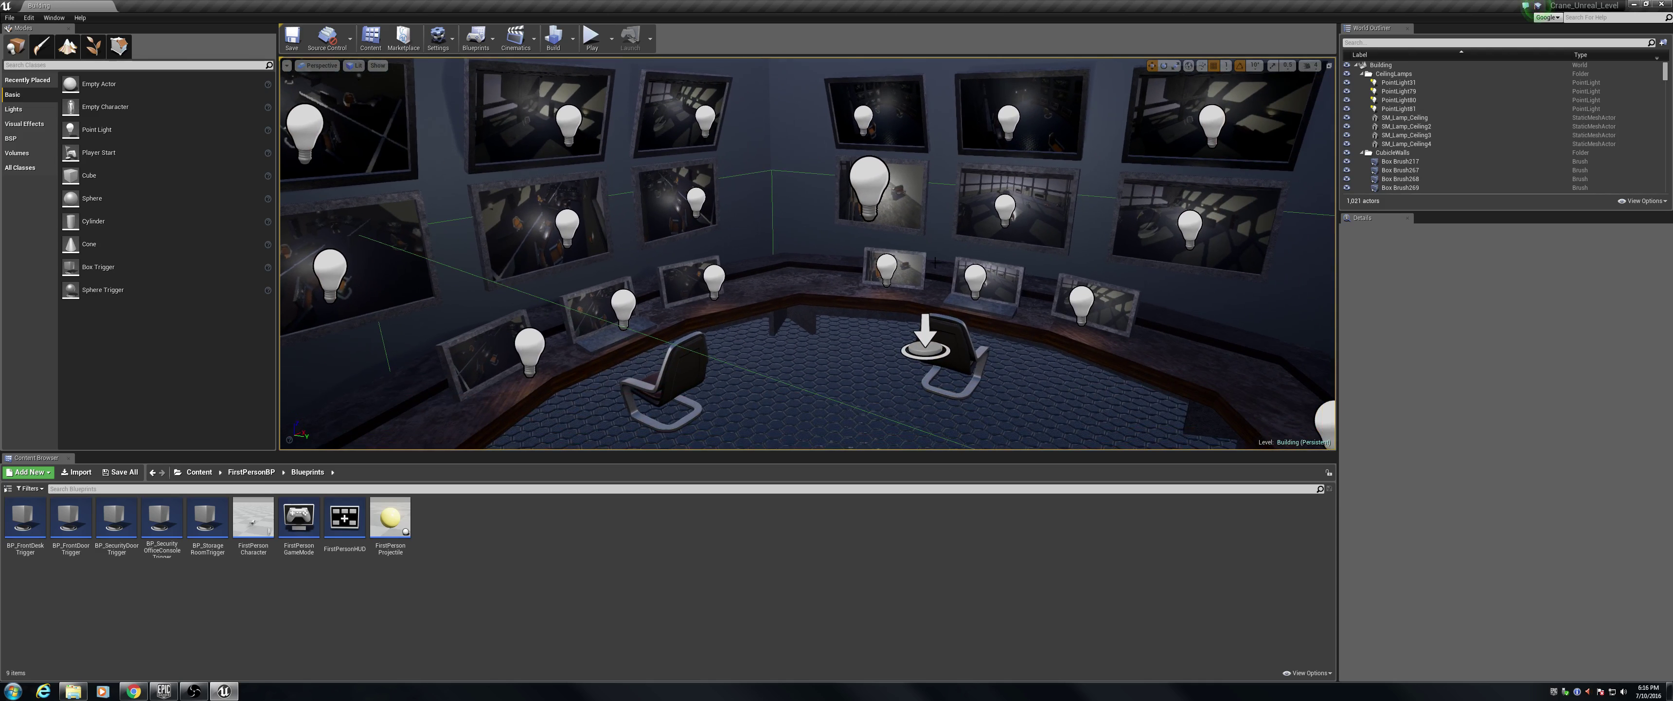
pyautogui.moveTo(1055, 349); pyautogui.dragTo(1196, 299, button='right')
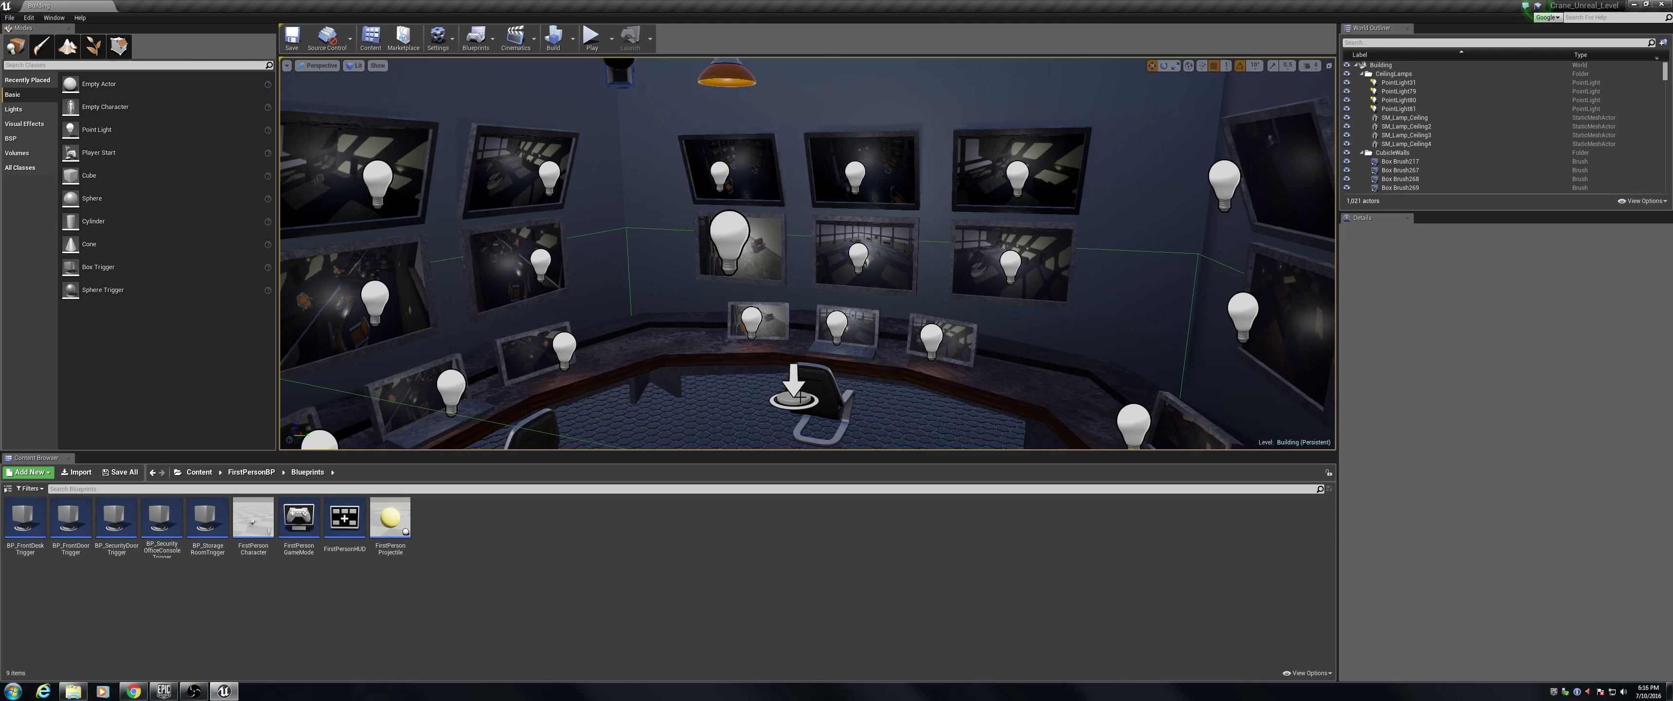
# - Inspect the storage room with its computer desk and the trigger volume around it
pyautogui.moveTo(797, 399); pyautogui.dragTo(894, 252, button='right')
pyautogui.press('a')
pyautogui.press('w')
pyautogui.press('w')
pyautogui.press('s')
pyautogui.press('w')
pyautogui.press('d')
pyautogui.press('s')
pyautogui.press('w')
pyautogui.press('s')
pyautogui.press('w')
pyautogui.press('w')
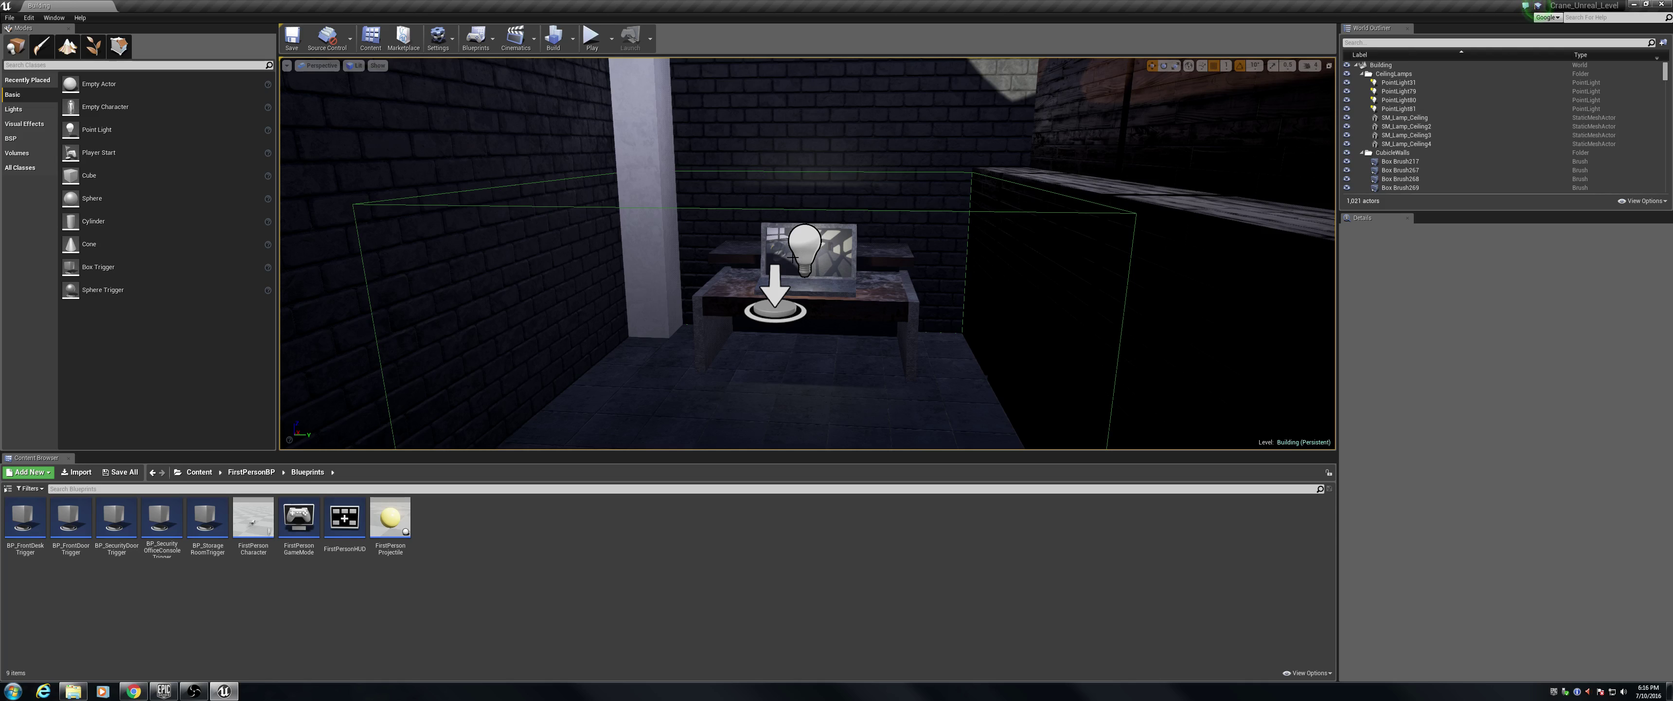
# - Review the exterior plaza with the player start, and the route through the entrance to the front desk
pyautogui.moveTo(807, 259); pyautogui.dragTo(656, 256, button='right')
pyautogui.press('w')
pyautogui.moveTo(812, 221); pyautogui.dragTo(742, 262)
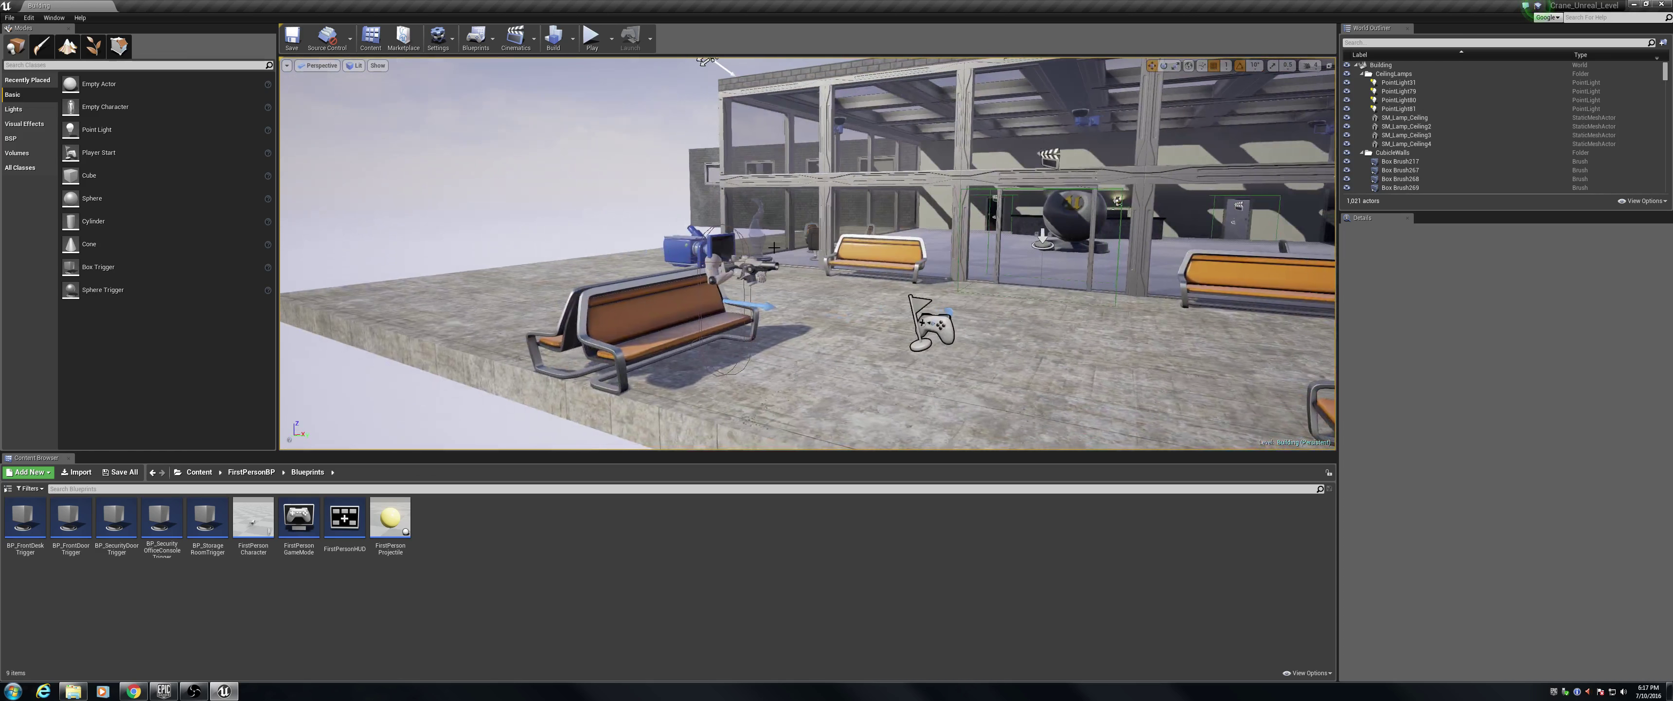
pyautogui.press('w')
pyautogui.moveTo(742, 262)
pyautogui.mouseDown(button='right')
pyautogui.moveTo(820, 249)
pyautogui.moveTo(746, 242)
pyautogui.mouseUp(button='right')
pyautogui.press('w')
pyautogui.moveTo(829, 305); pyautogui.dragTo(1105, 286, button='right')
pyautogui.press('s')
pyautogui.press('w')
pyautogui.moveTo(802, 214); pyautogui.dragTo(734, 262)
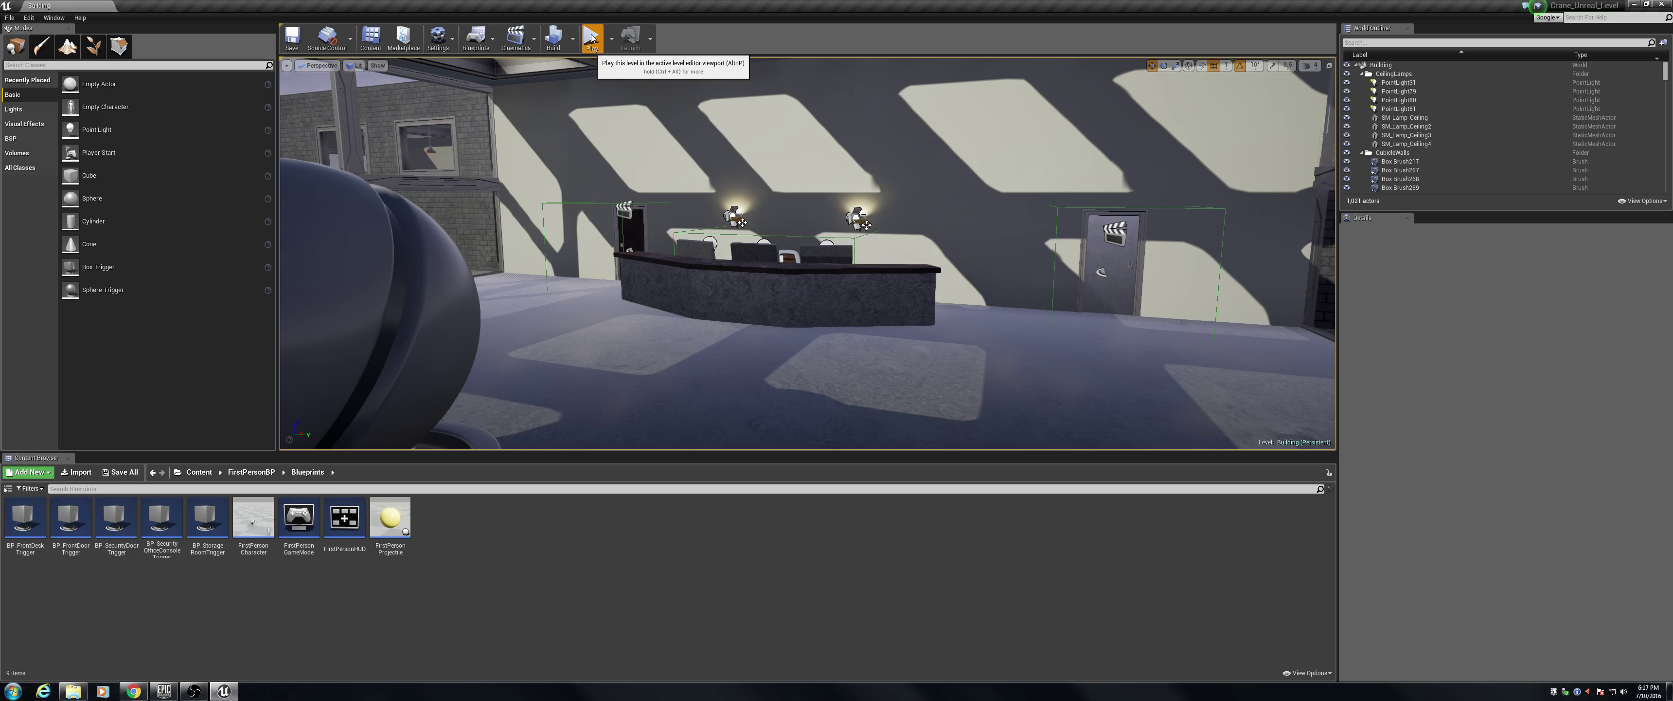
# - Play the level in the viewport and walk through the front door to the front desk monitors
pyautogui.click(592, 37)
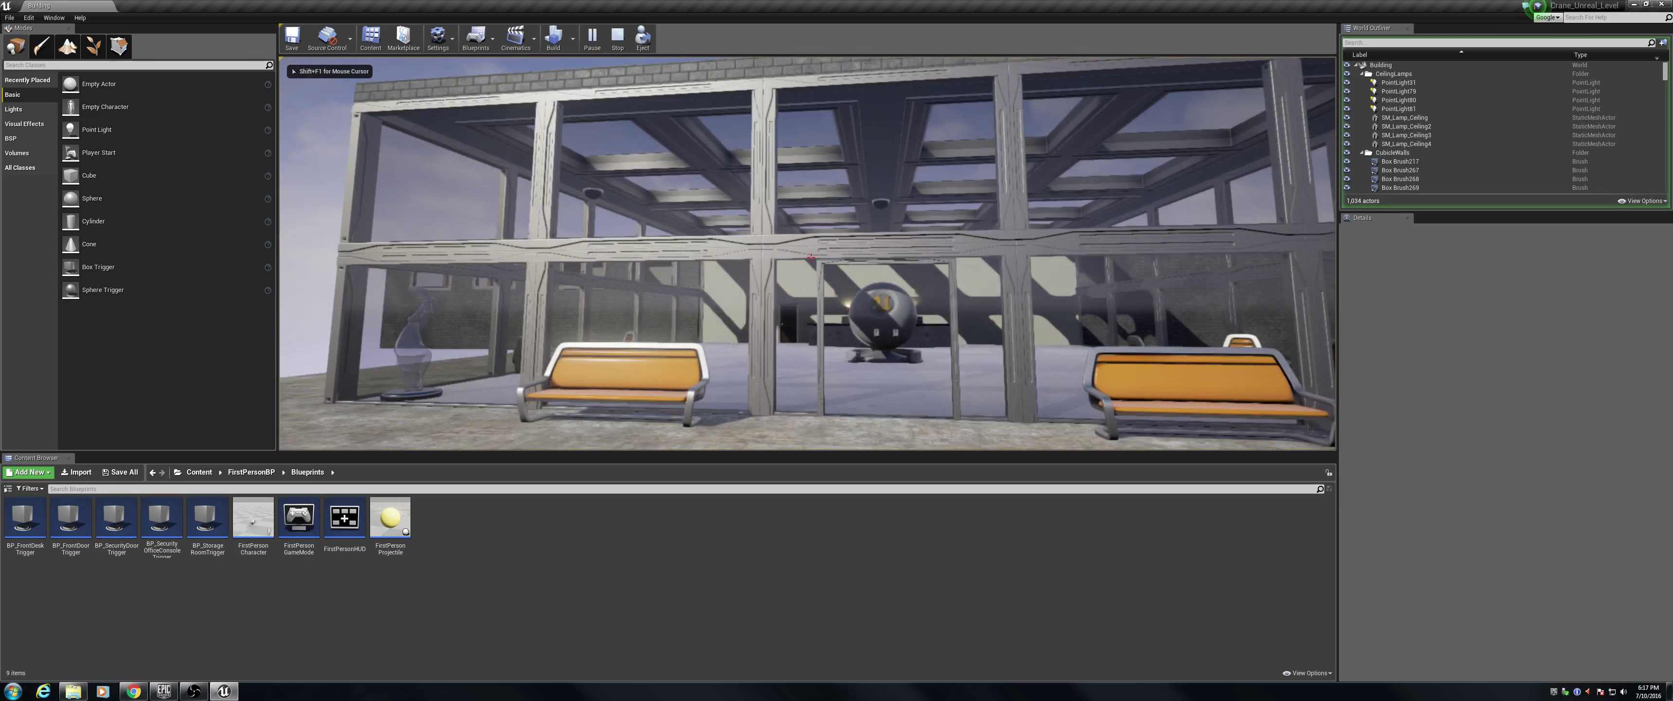
pyautogui.press('w')
pyautogui.press('w')
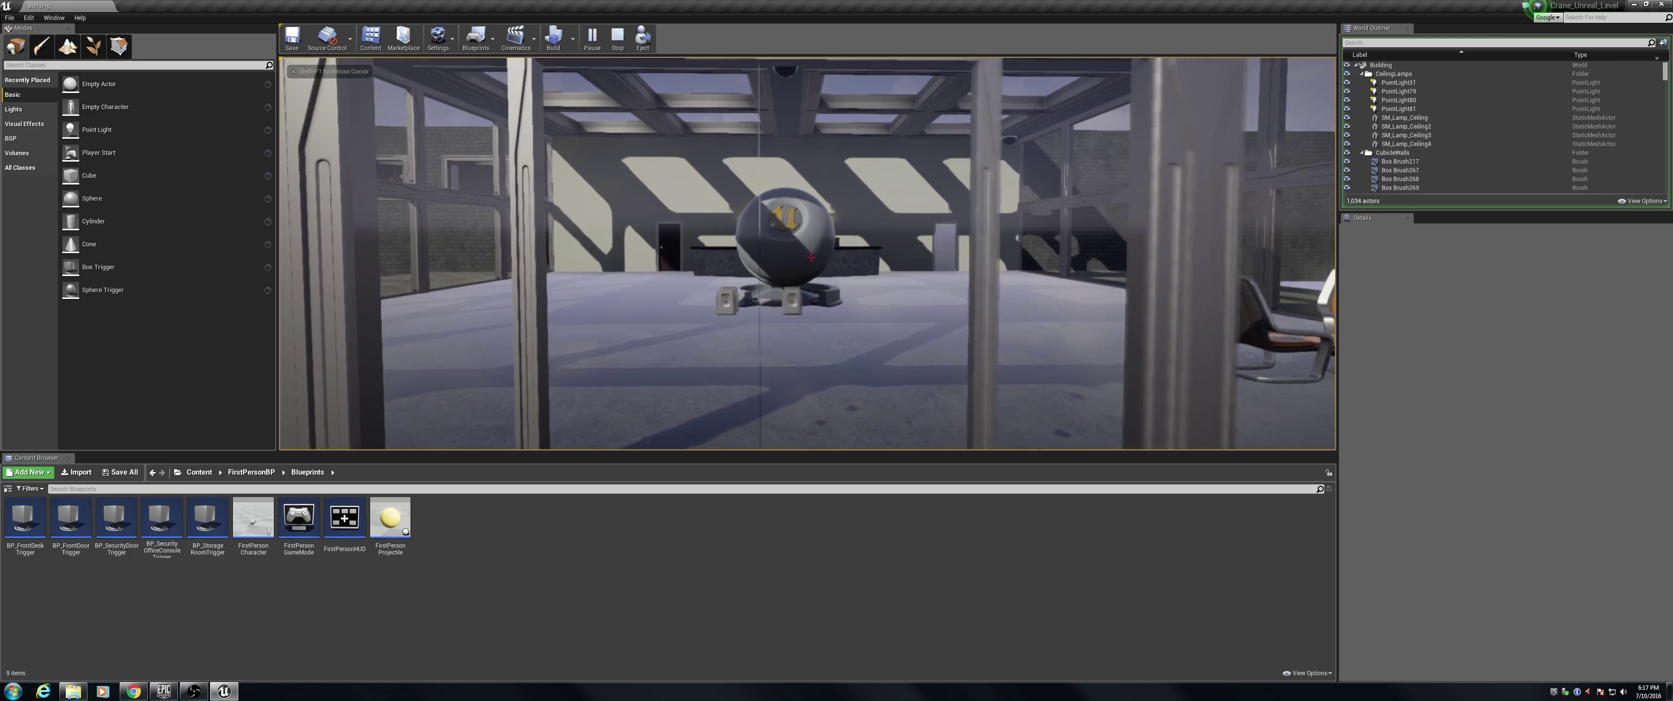
pyautogui.press('w')
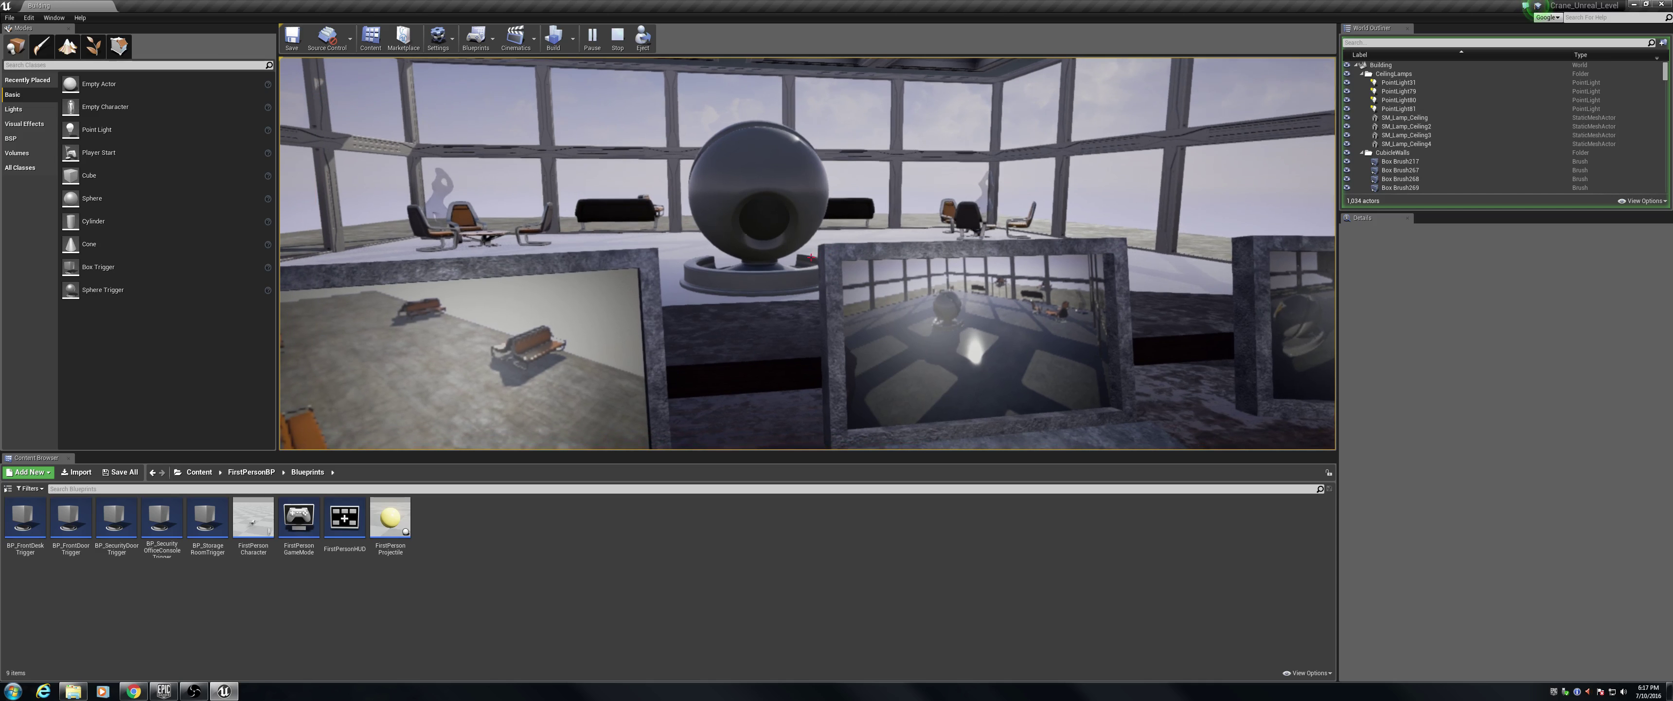
# - Test the interaction at the front desk monitors, step away from the desk and return to it
pyautogui.press('e')
pyautogui.press('e')
pyautogui.press('e')
pyautogui.press('w')
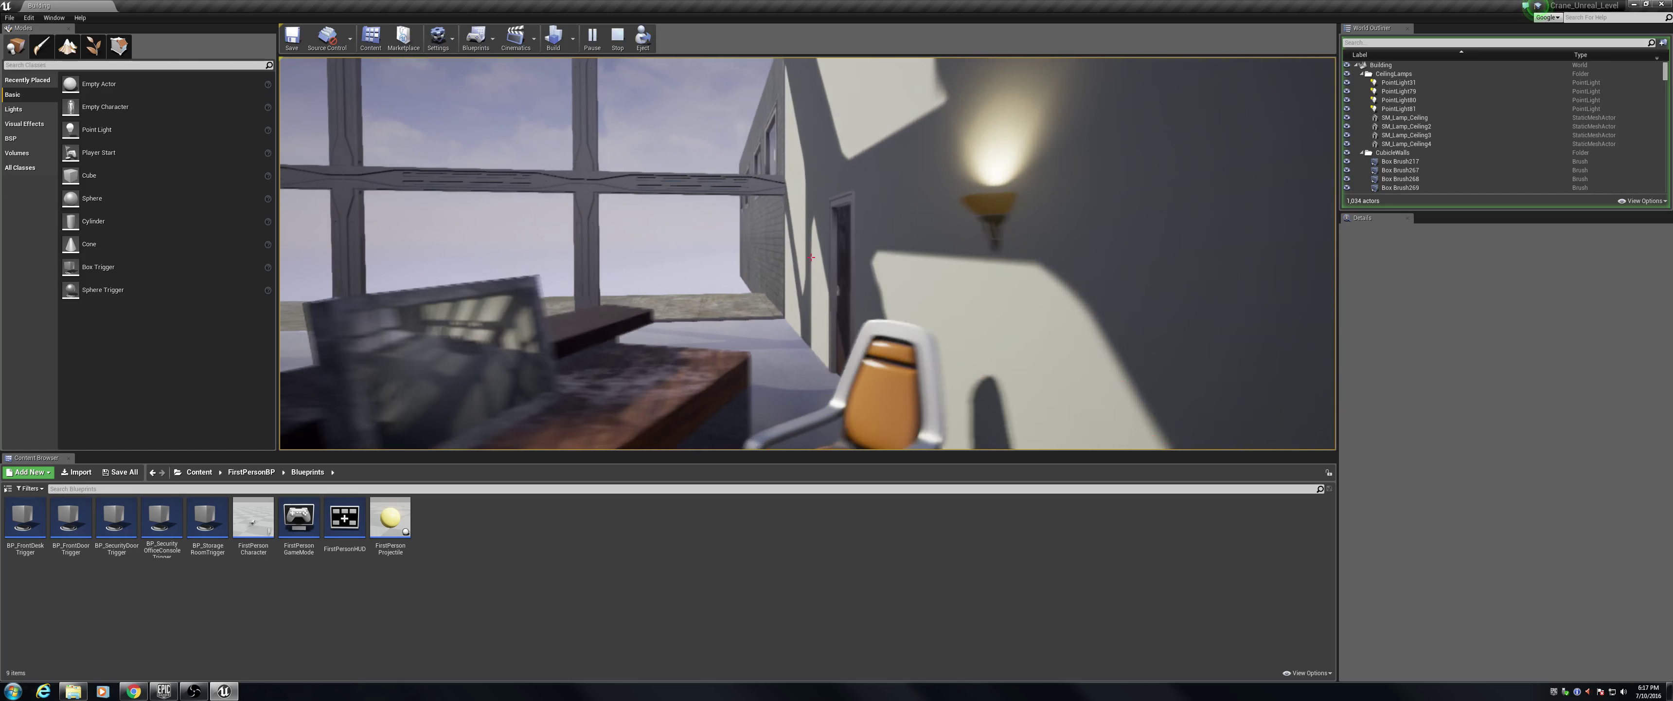
pyautogui.press('s')
pyautogui.press('d')
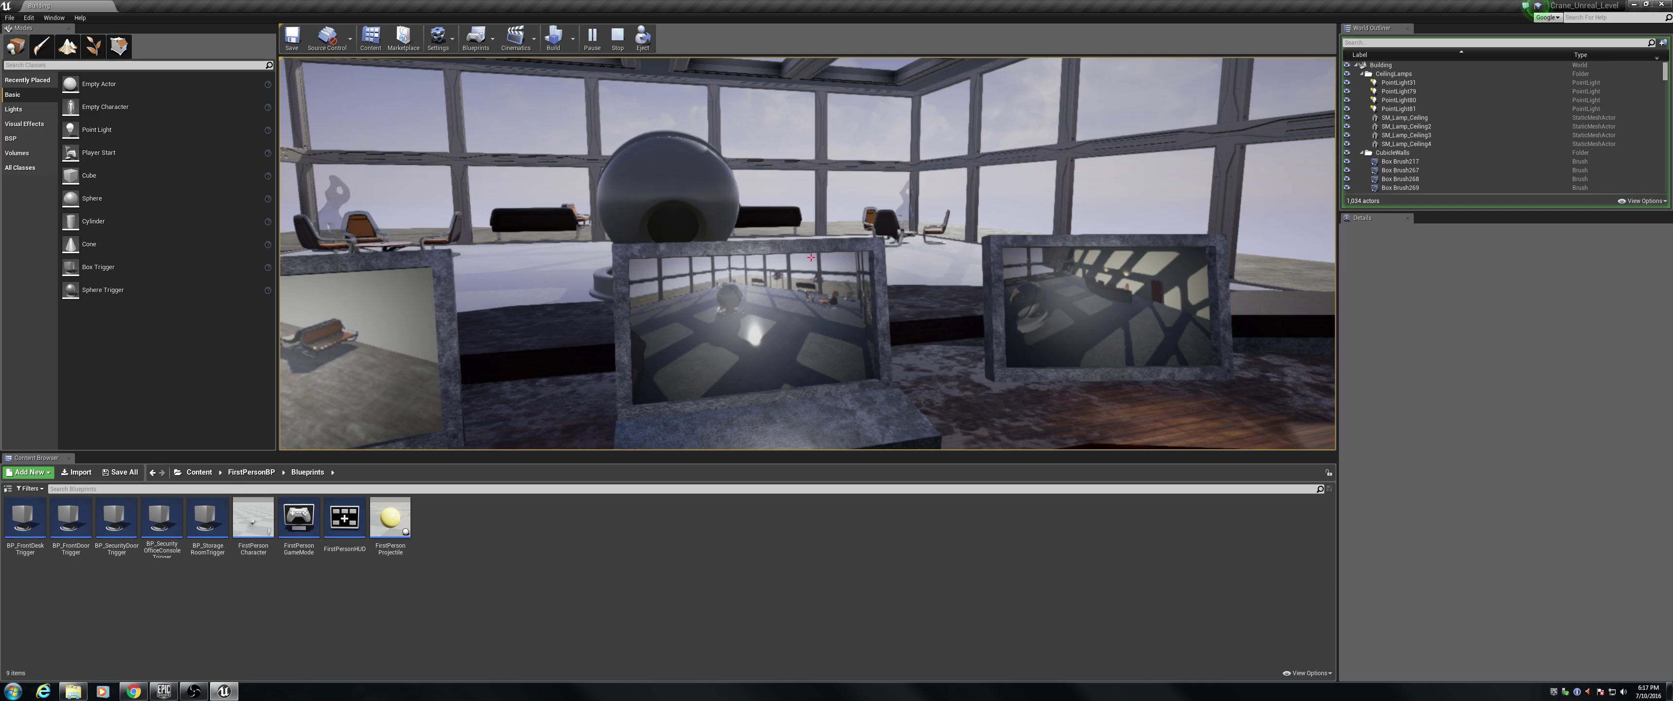
# - Repeat the front desk interaction from different spots behind the desk, and end the play session
pyautogui.press('e')
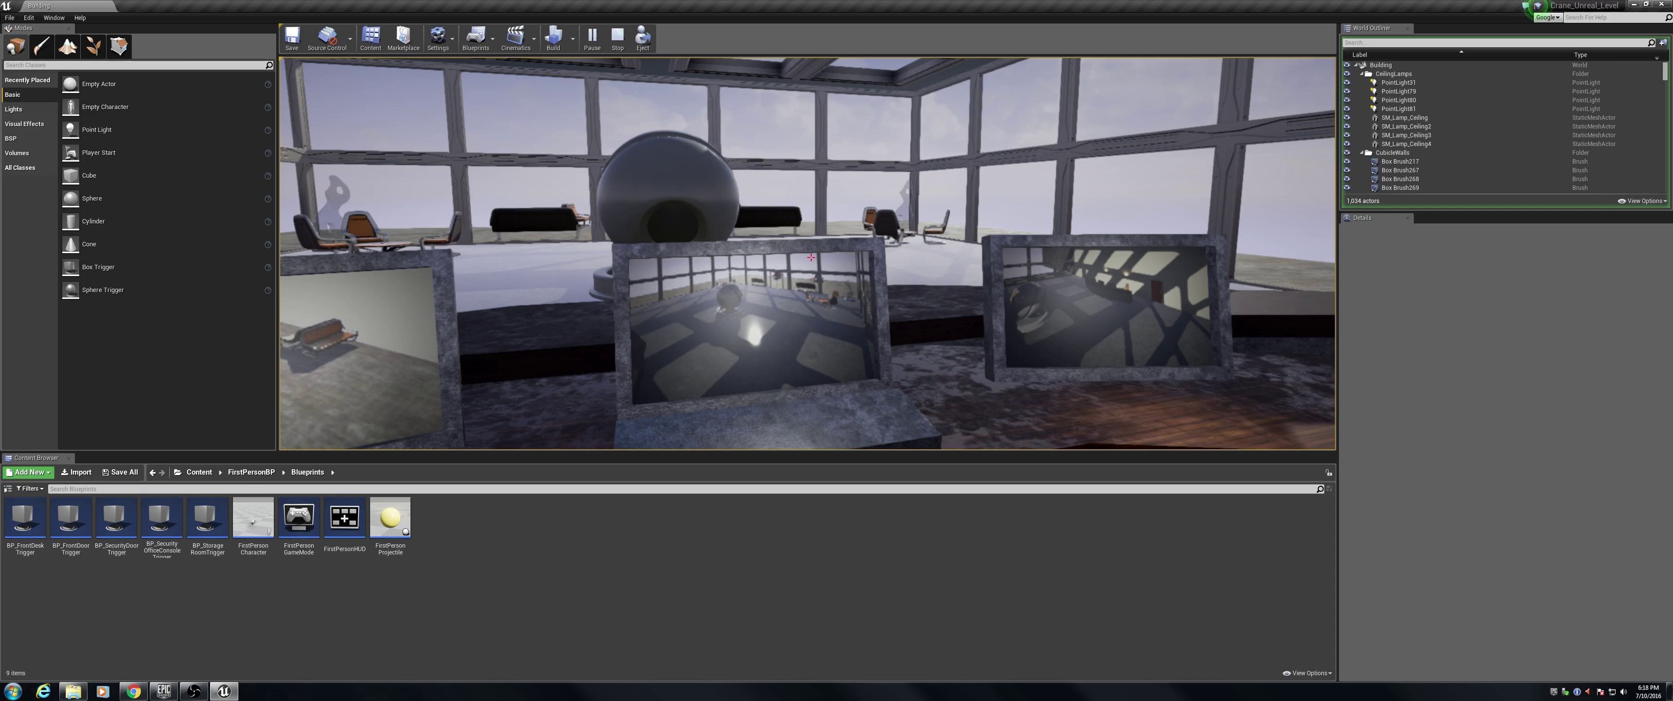
pyautogui.press('e')
pyautogui.press('d')
pyautogui.press('e')
pyautogui.press('s')
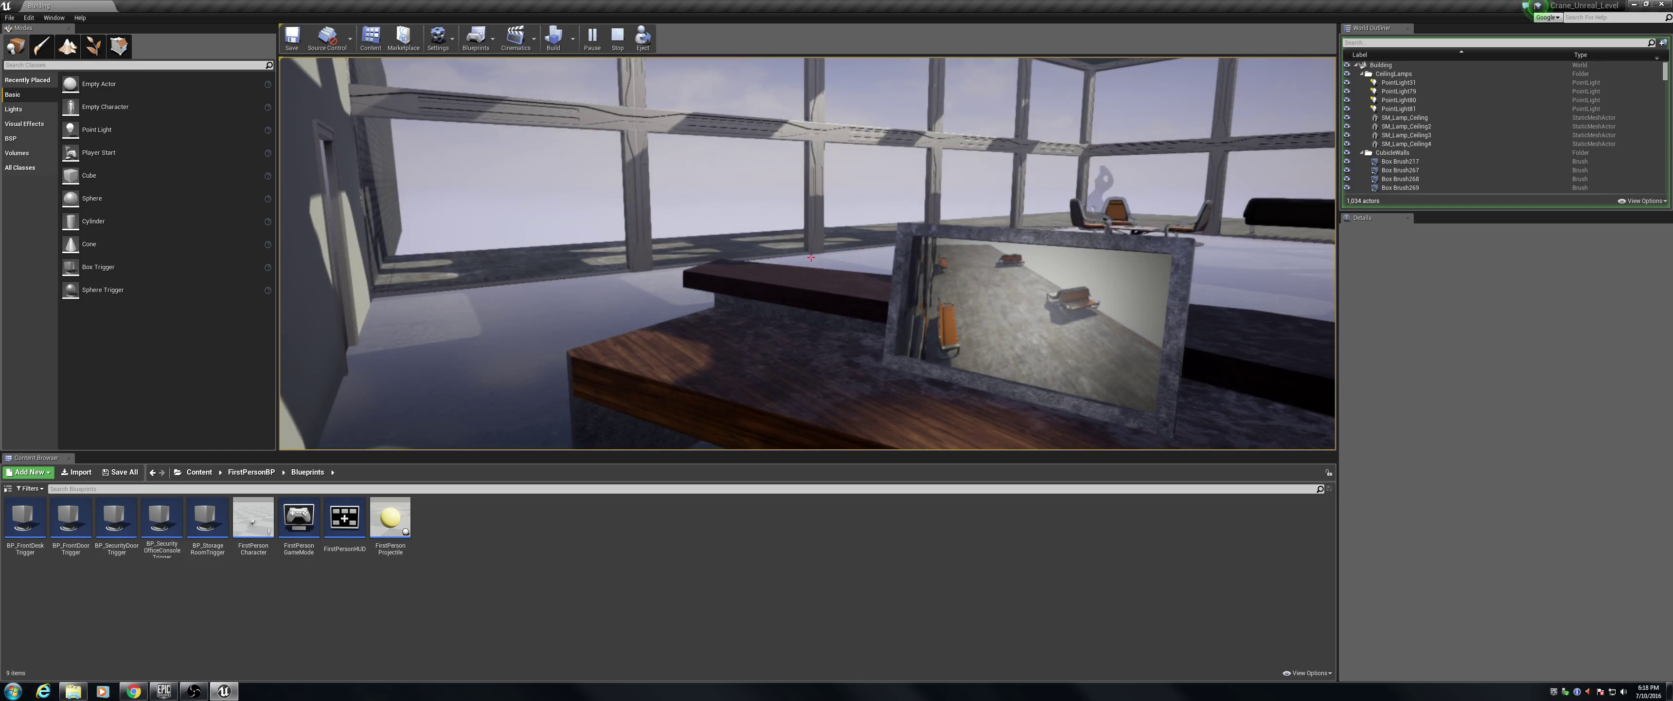
pyautogui.press('e')
pyautogui.press('e')
pyautogui.press('Escape')
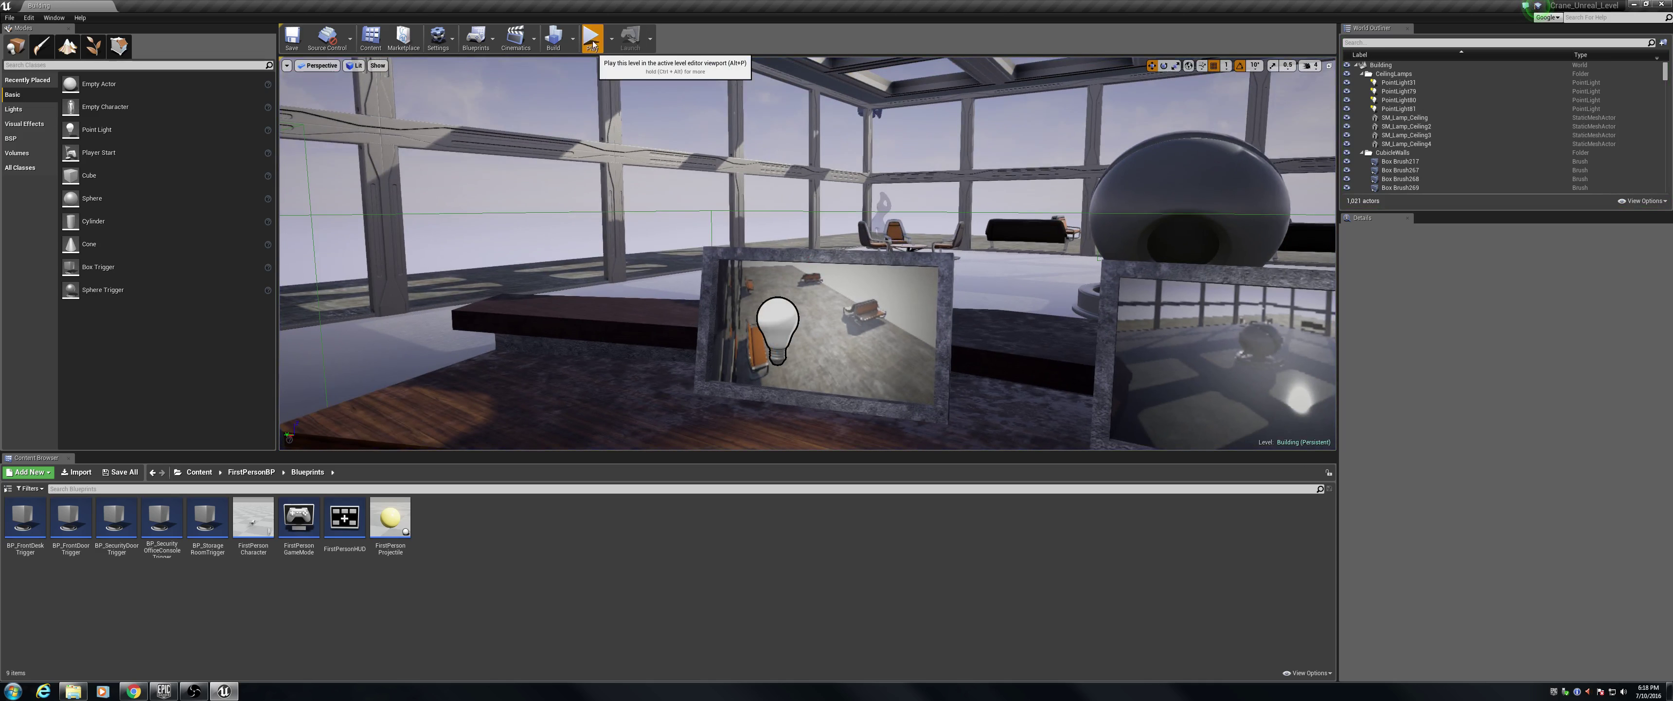
# - Start a new play session and walk through the entrance and around behind the front desk
pyautogui.click(594, 48)
pyautogui.press('w')
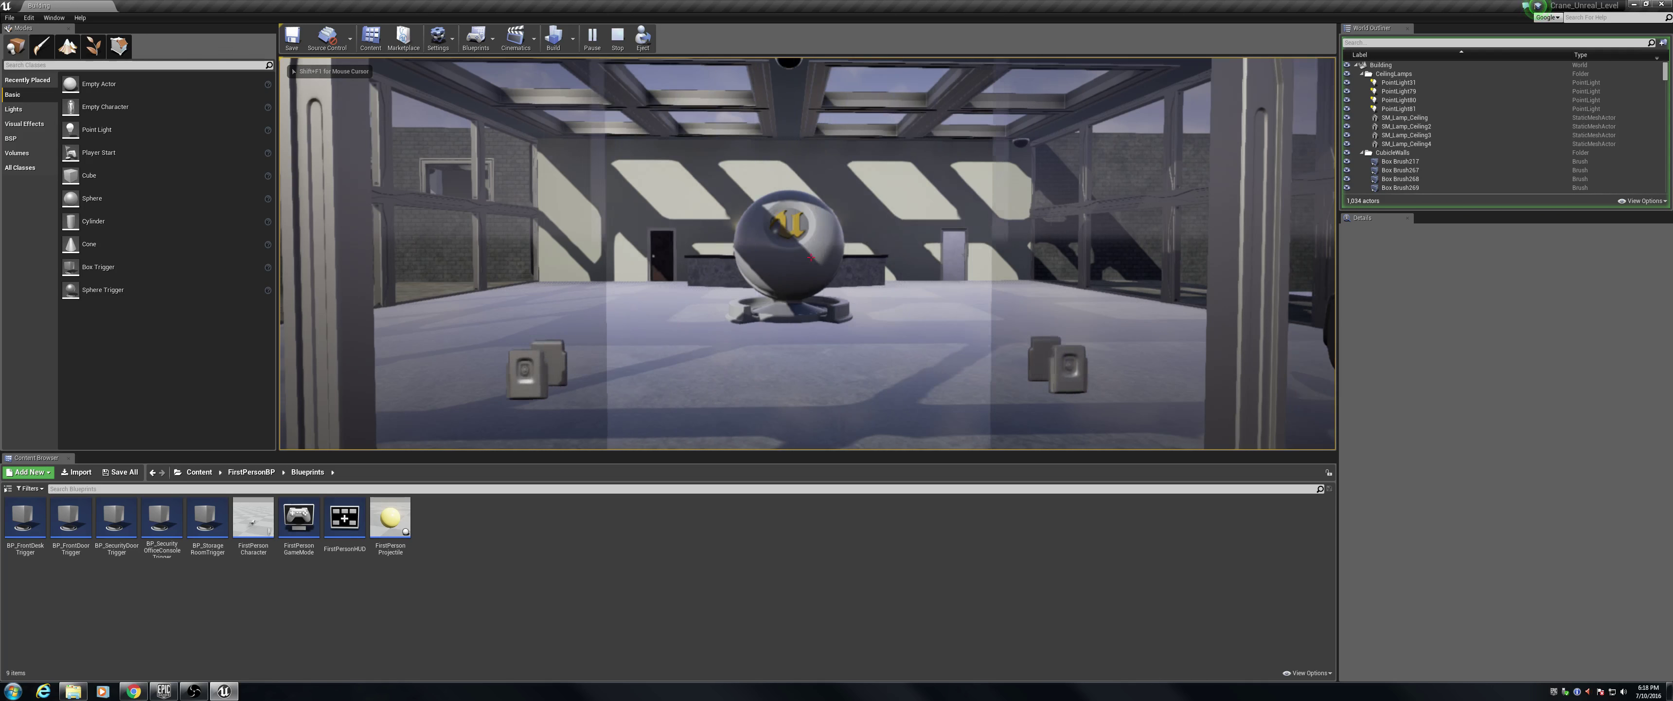
pyautogui.press('w')
pyautogui.press('w')
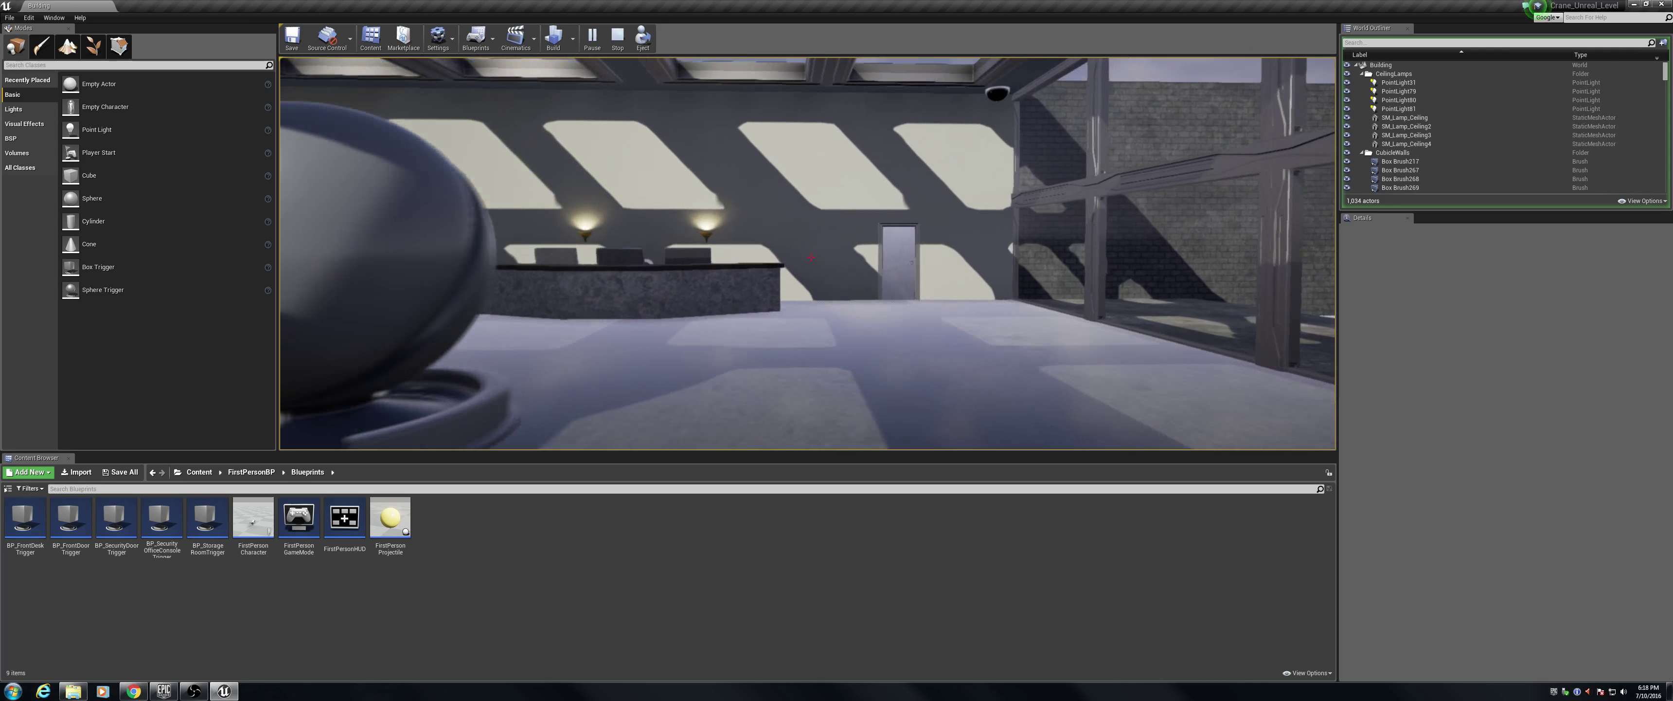
pyautogui.press('w')
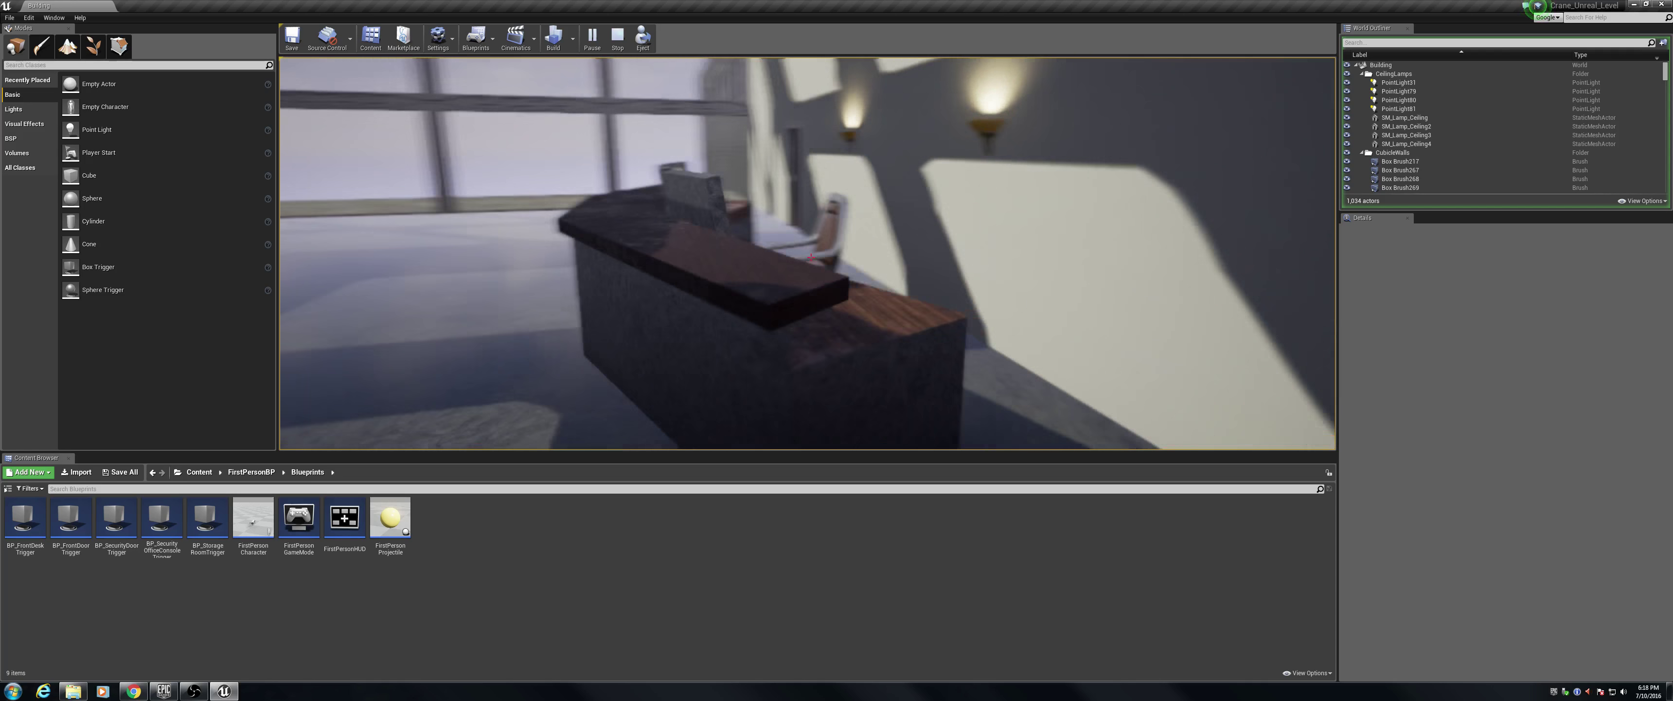
pyautogui.press('s')
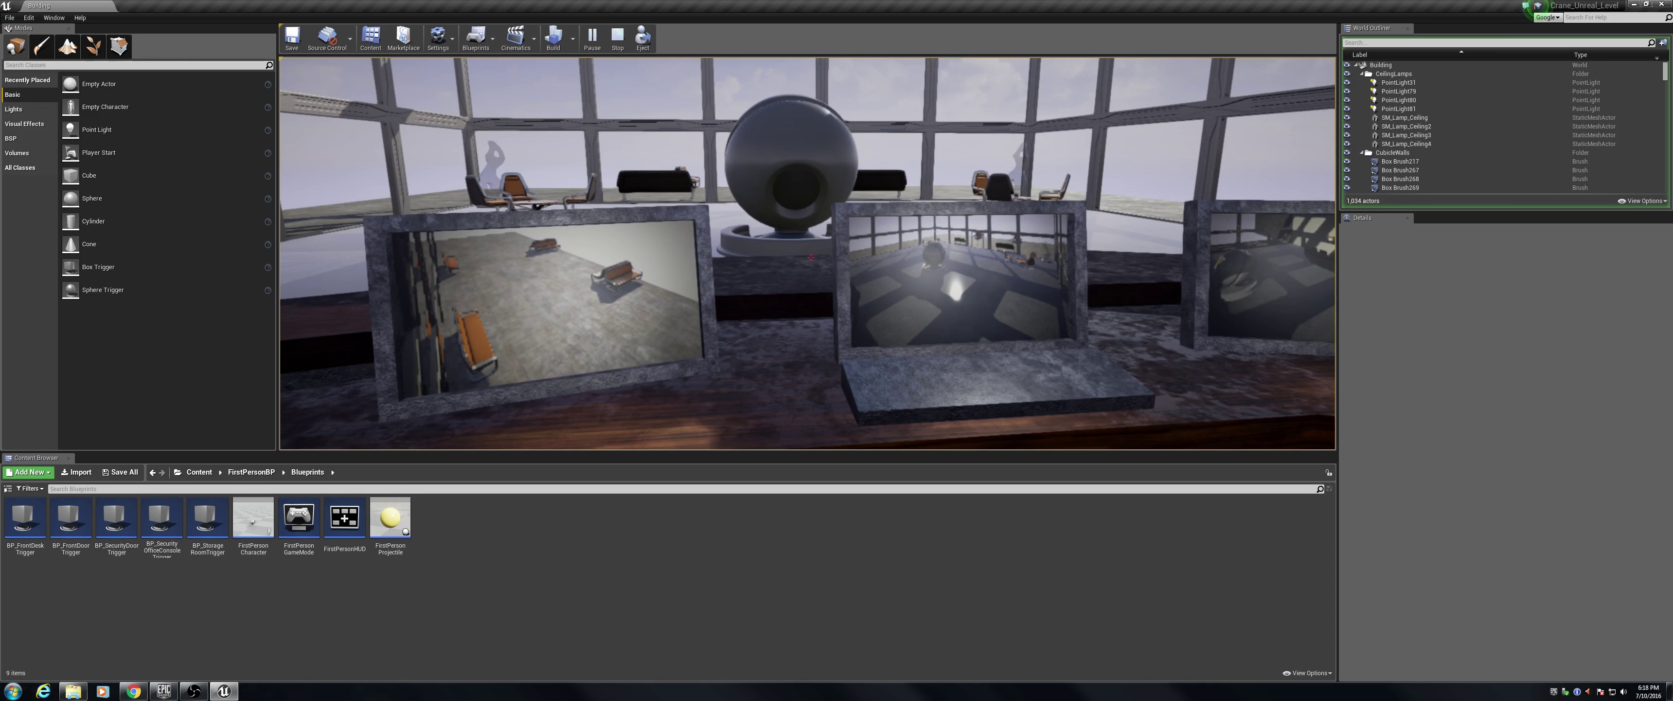
# - Use the front desk interaction, and walk through the security door to the security office console
pyautogui.press('r')
pyautogui.press('e')
pyautogui.press('w')
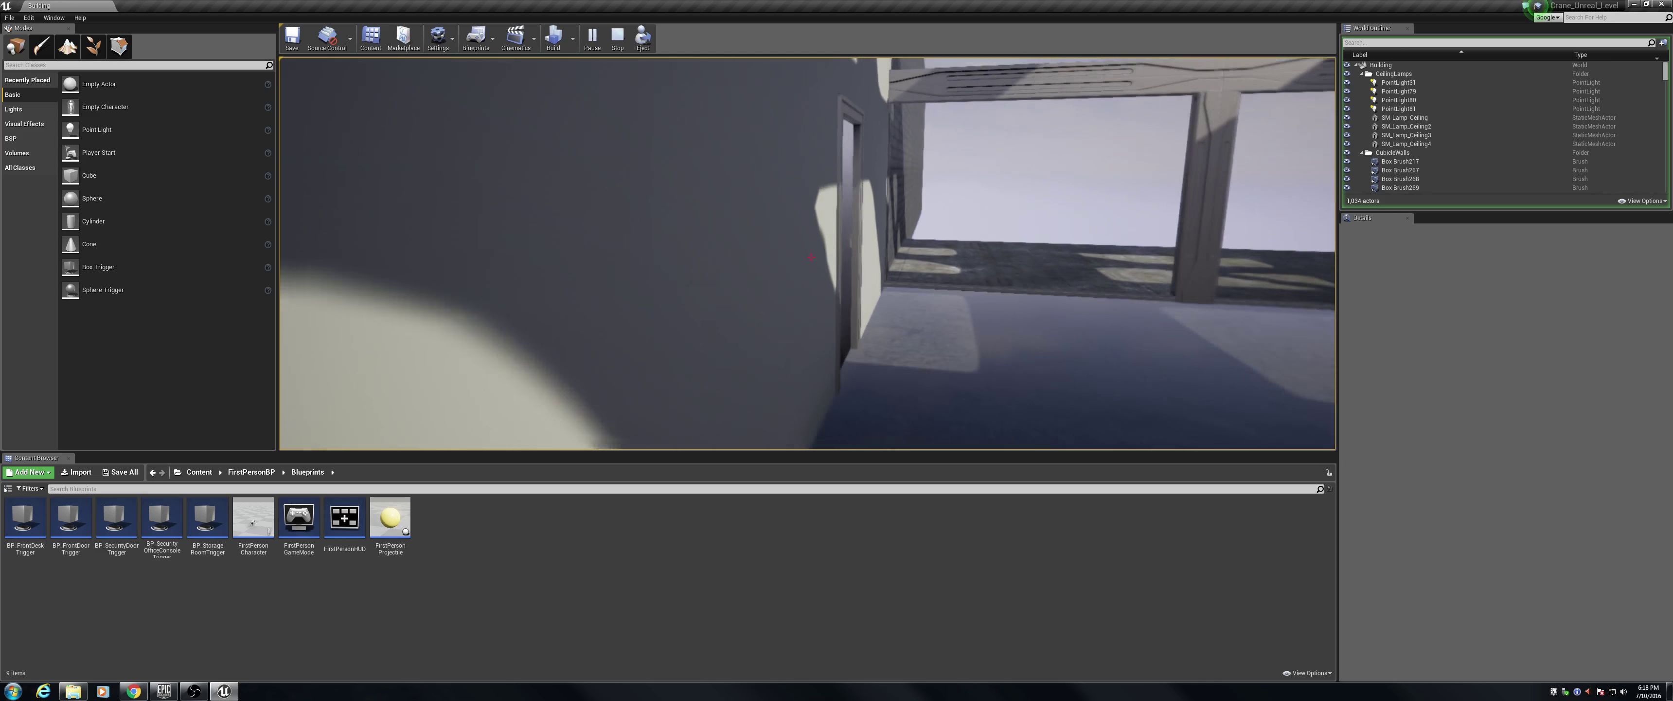
pyautogui.press('w')
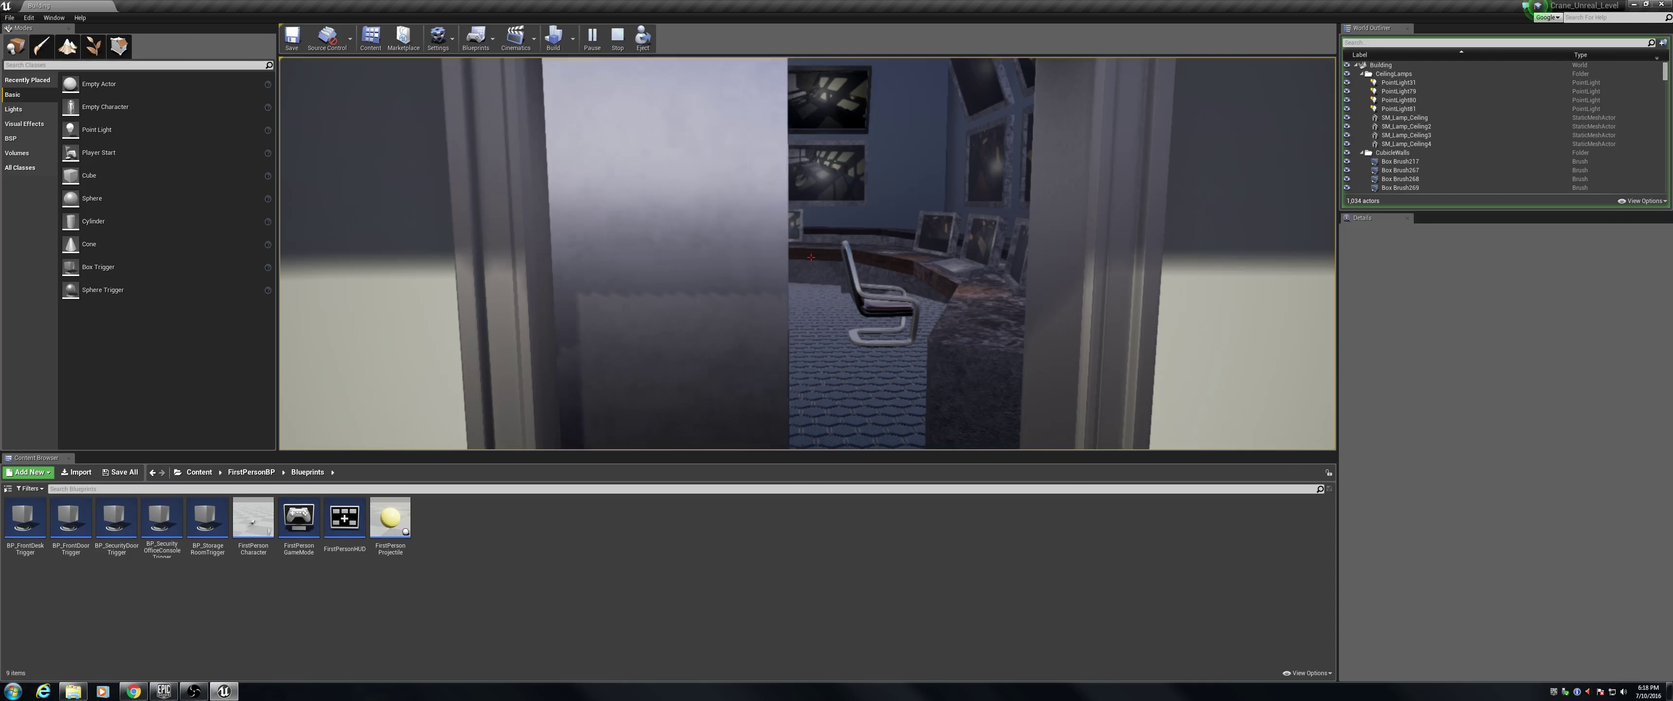
pyautogui.press('w')
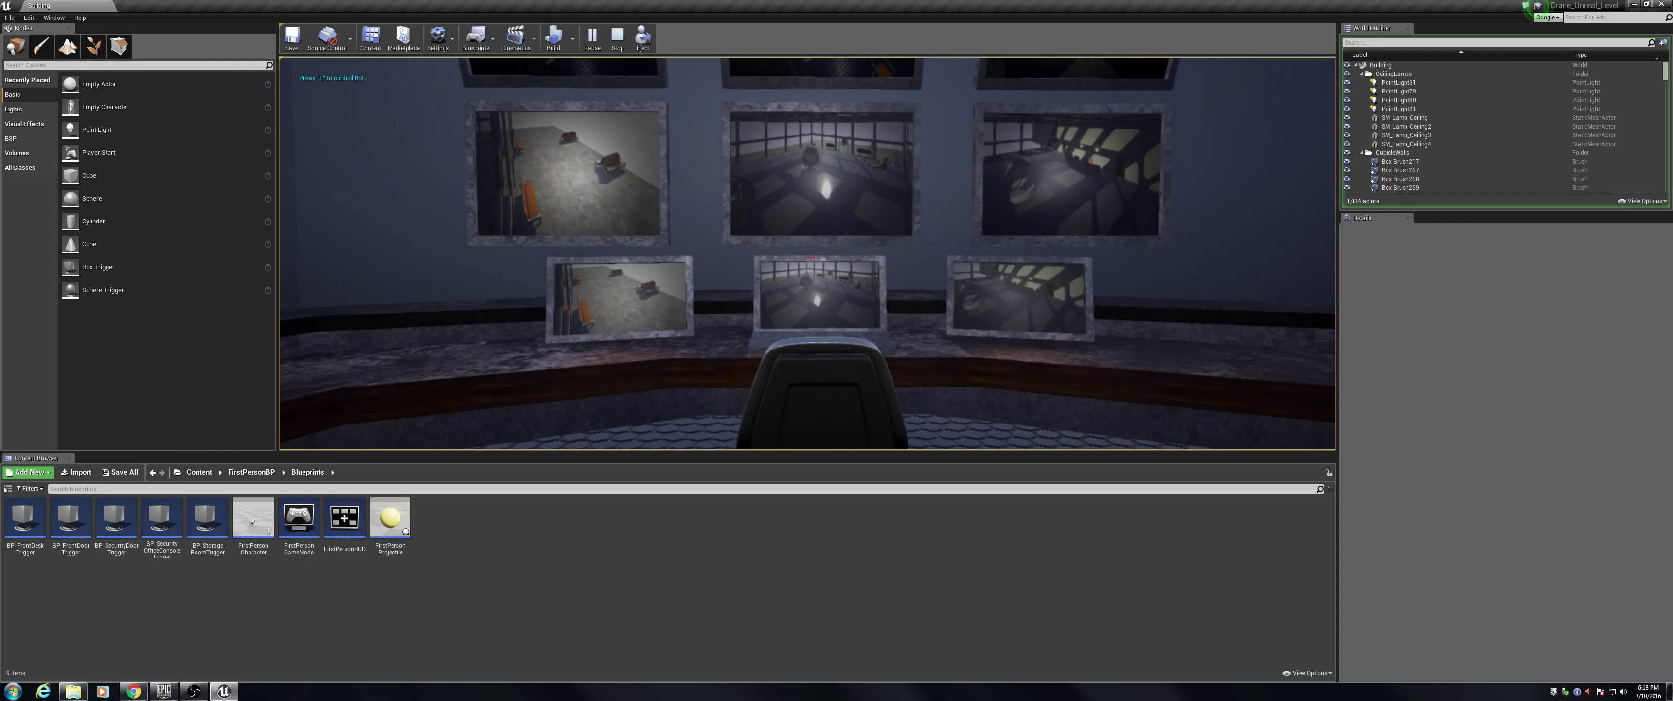
# - Take control of the bot at the security console and move through the storage room between the crates
pyautogui.press('e')
pyautogui.press('w')
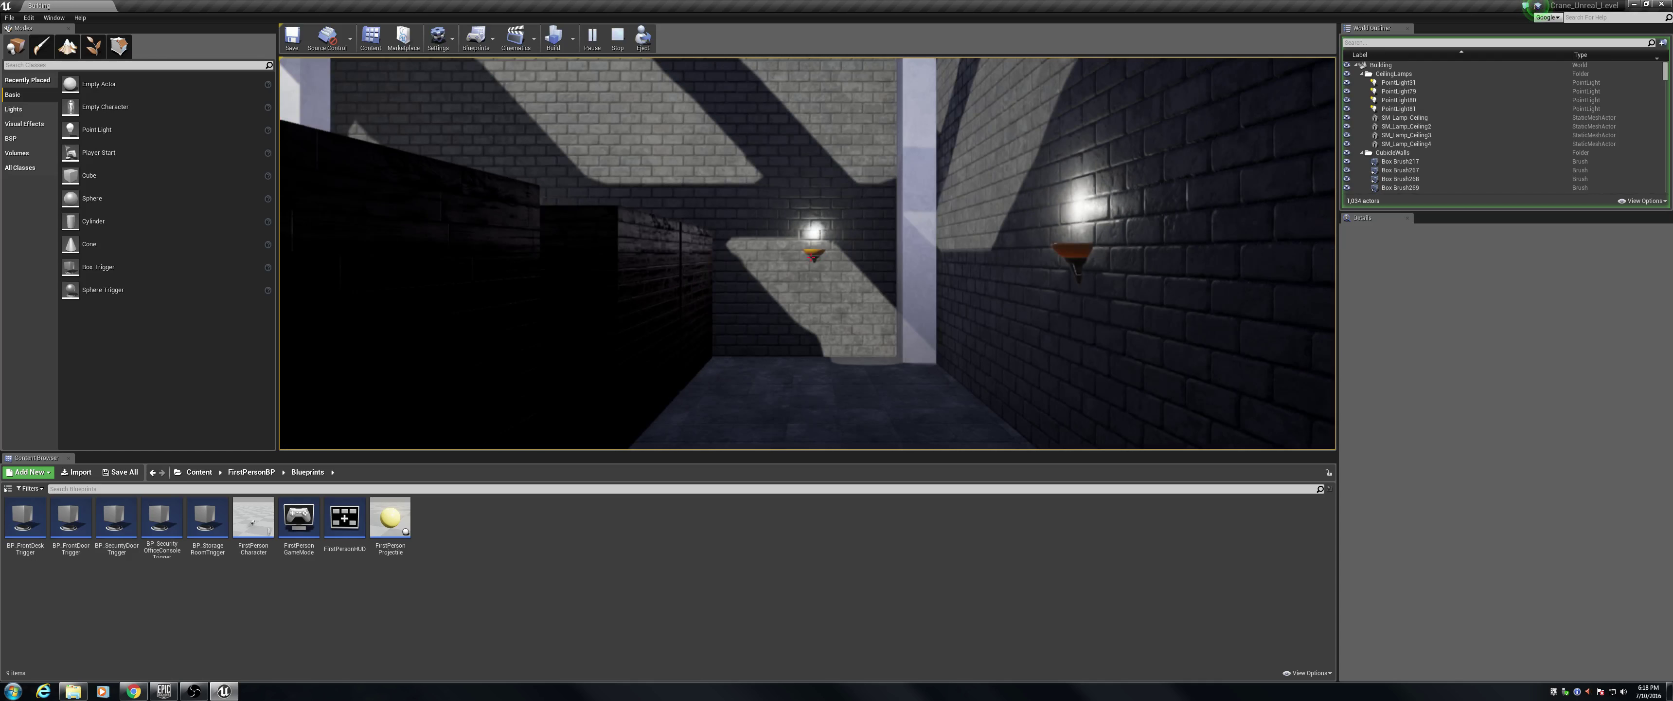
pyautogui.press('w')
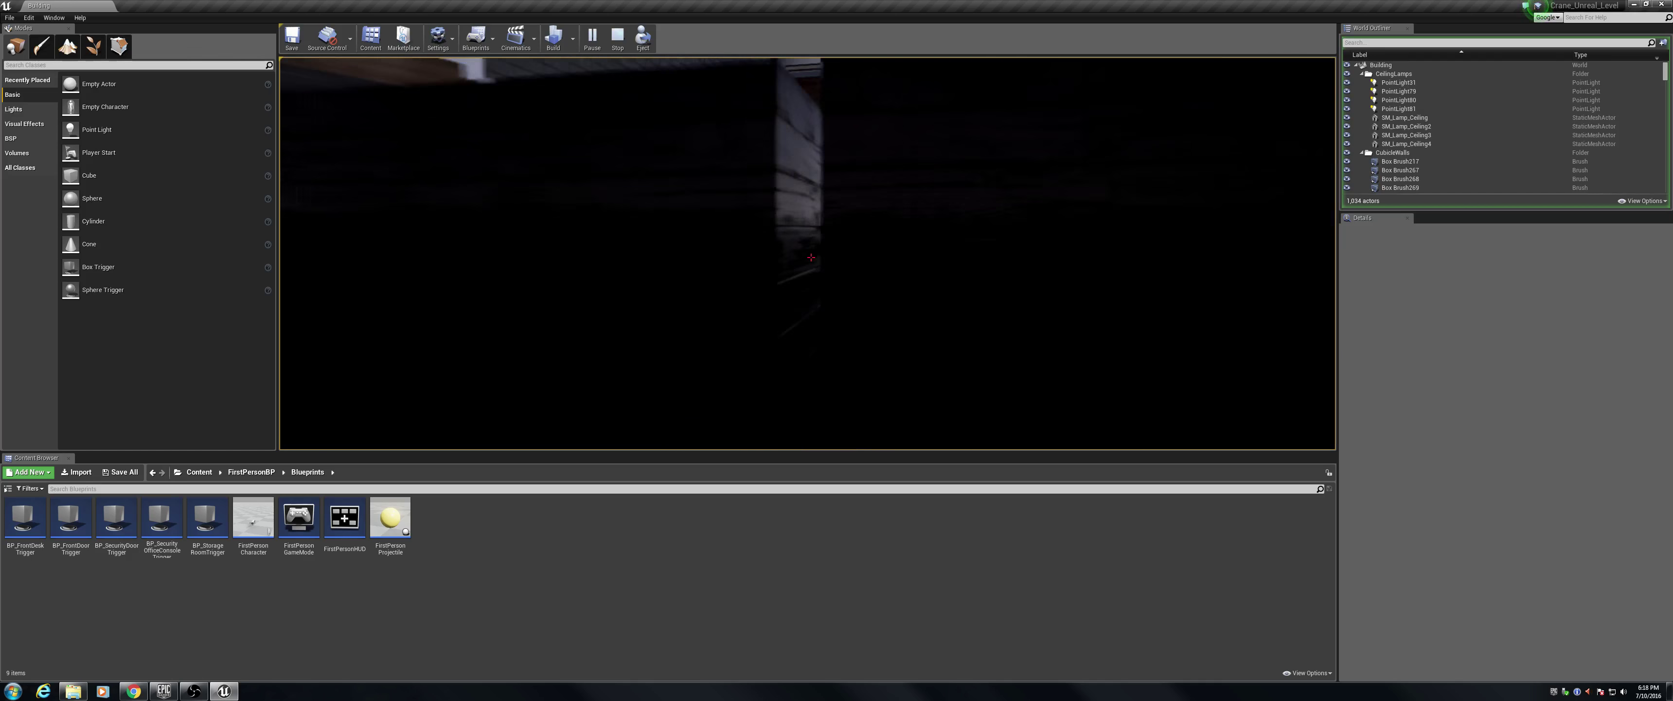
pyautogui.press('w')
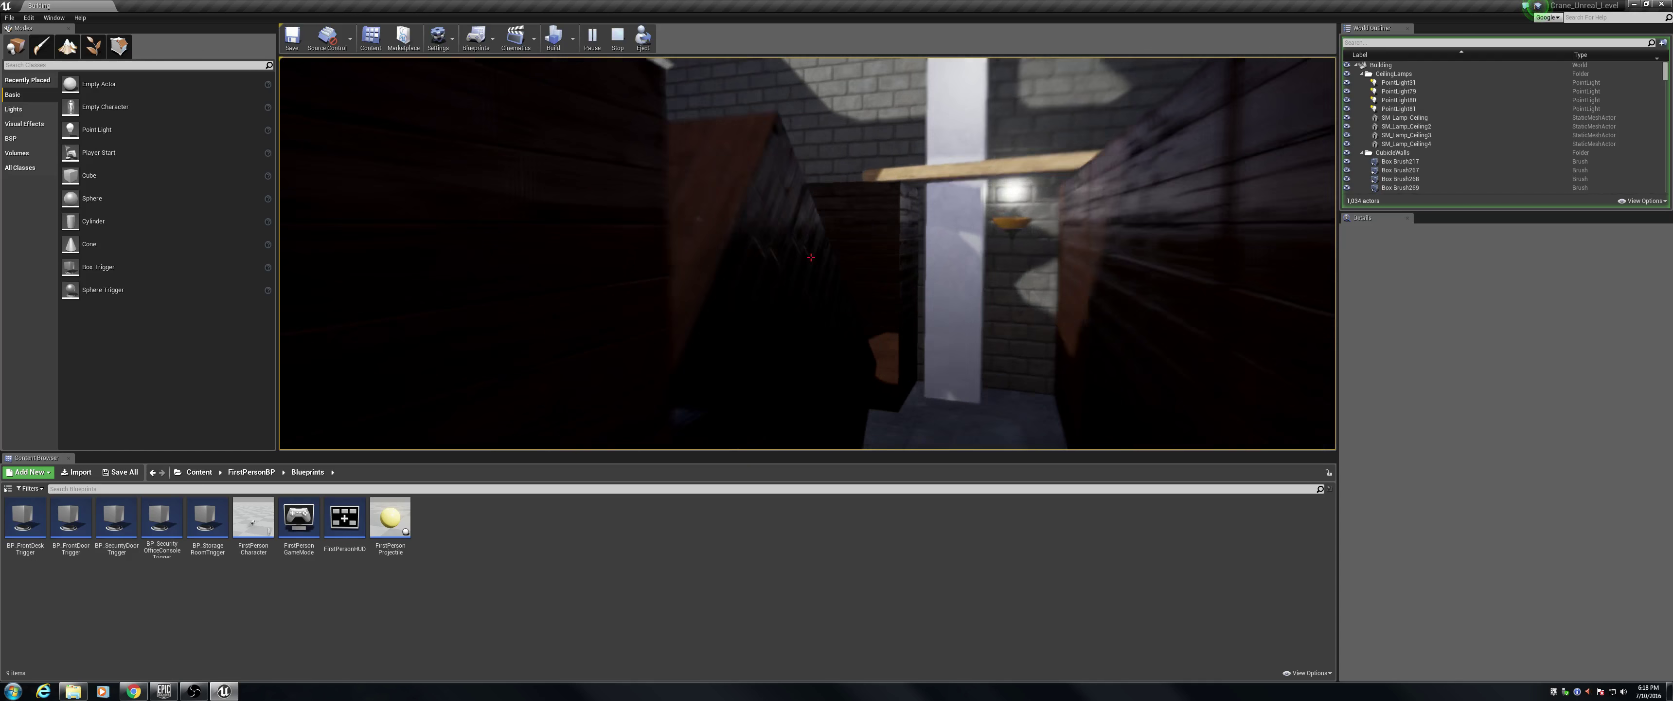
pyautogui.press('w')
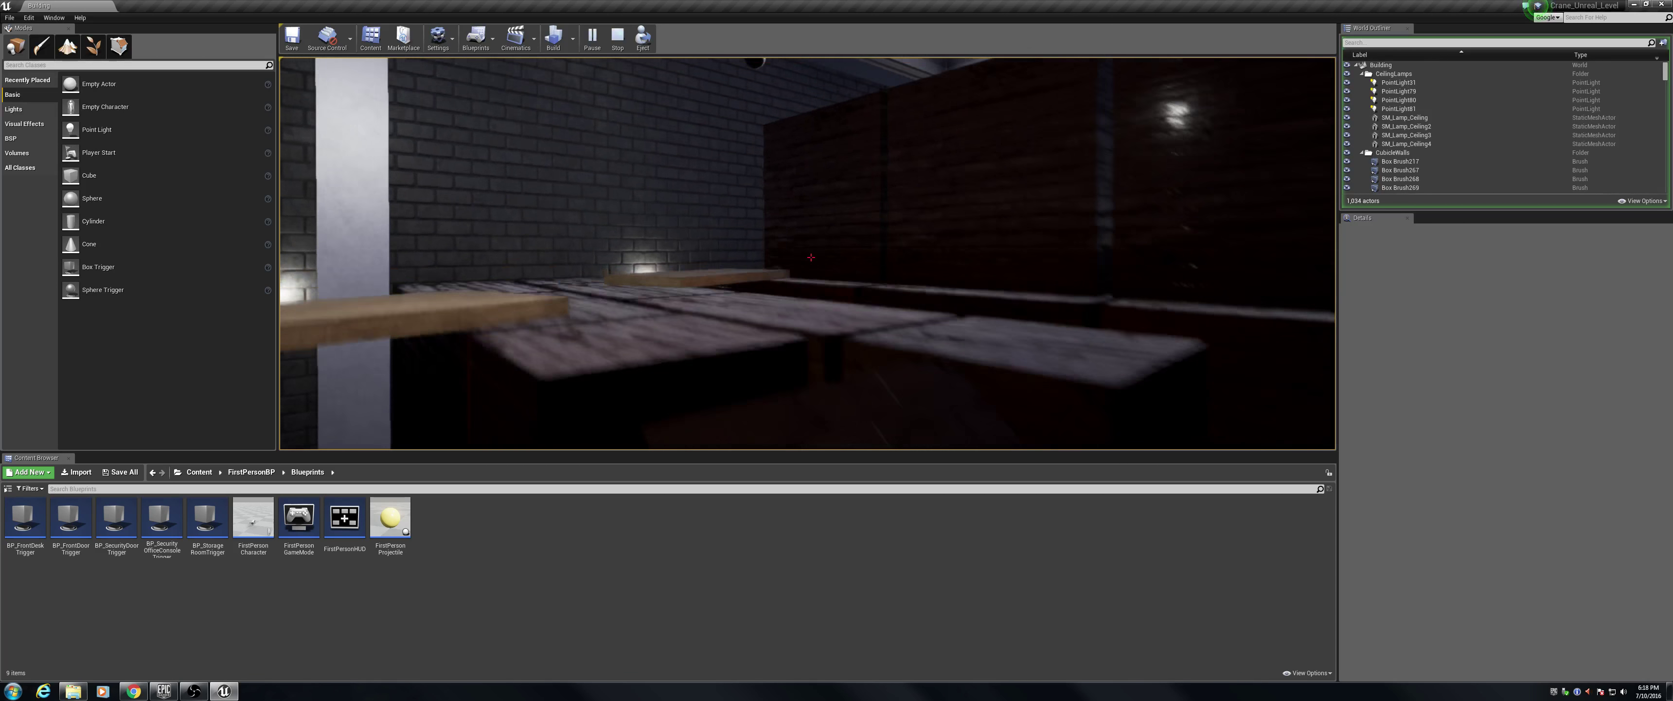
pyautogui.press('w')
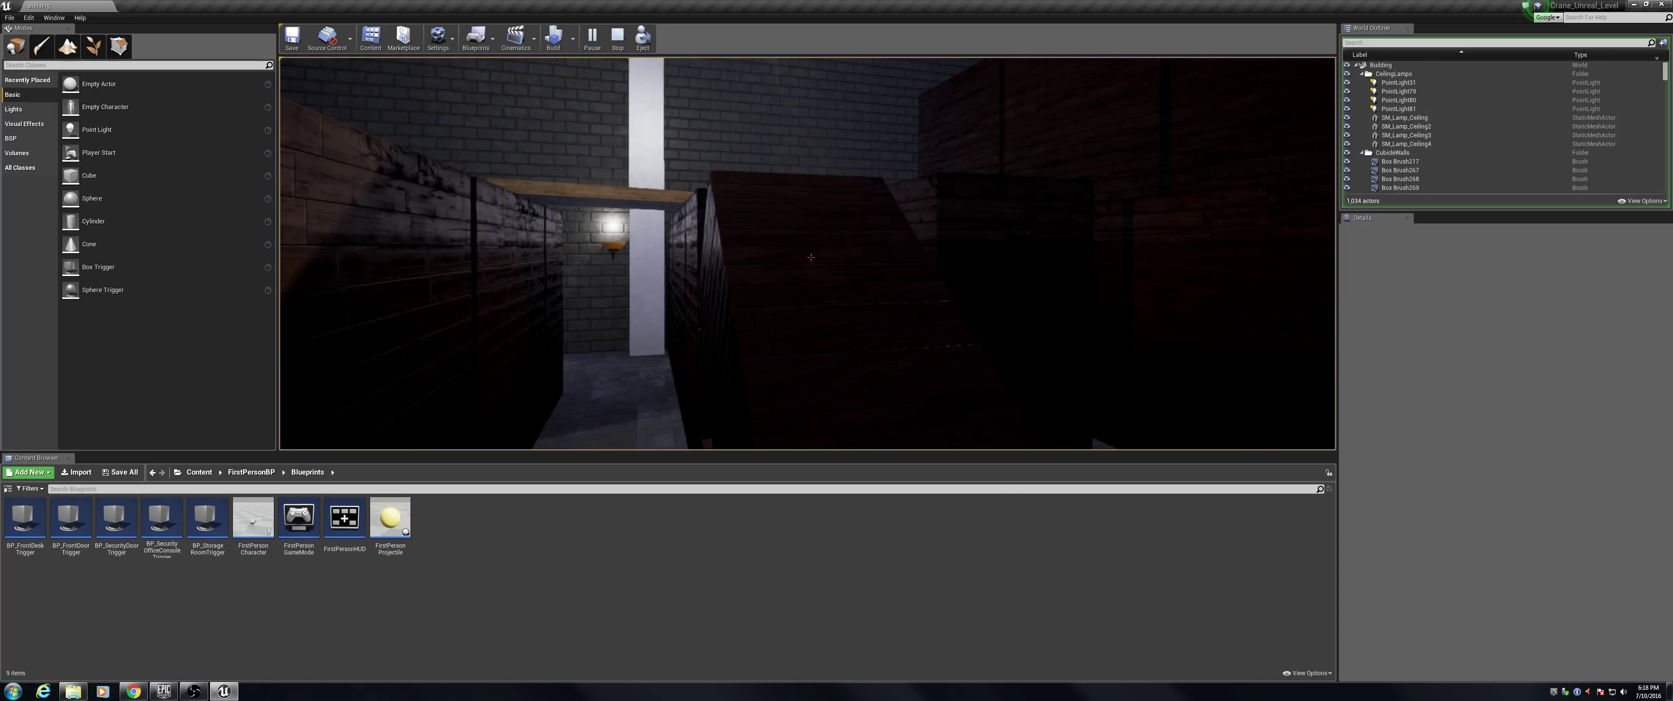
pyautogui.press('w')
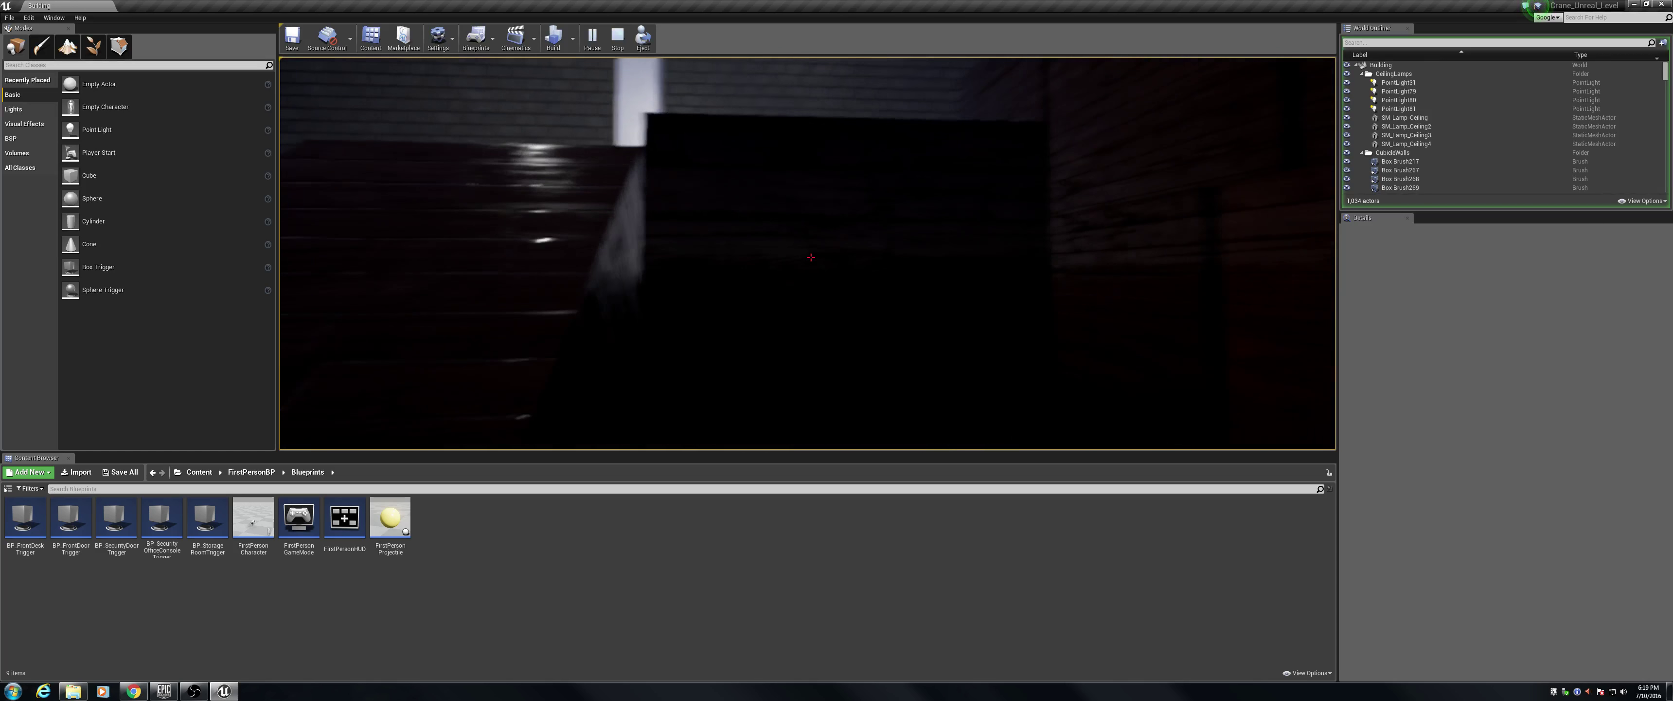
# - Move past the remaining crates to the storage room computer and test its interaction
pyautogui.press('a')
pyautogui.press('w')
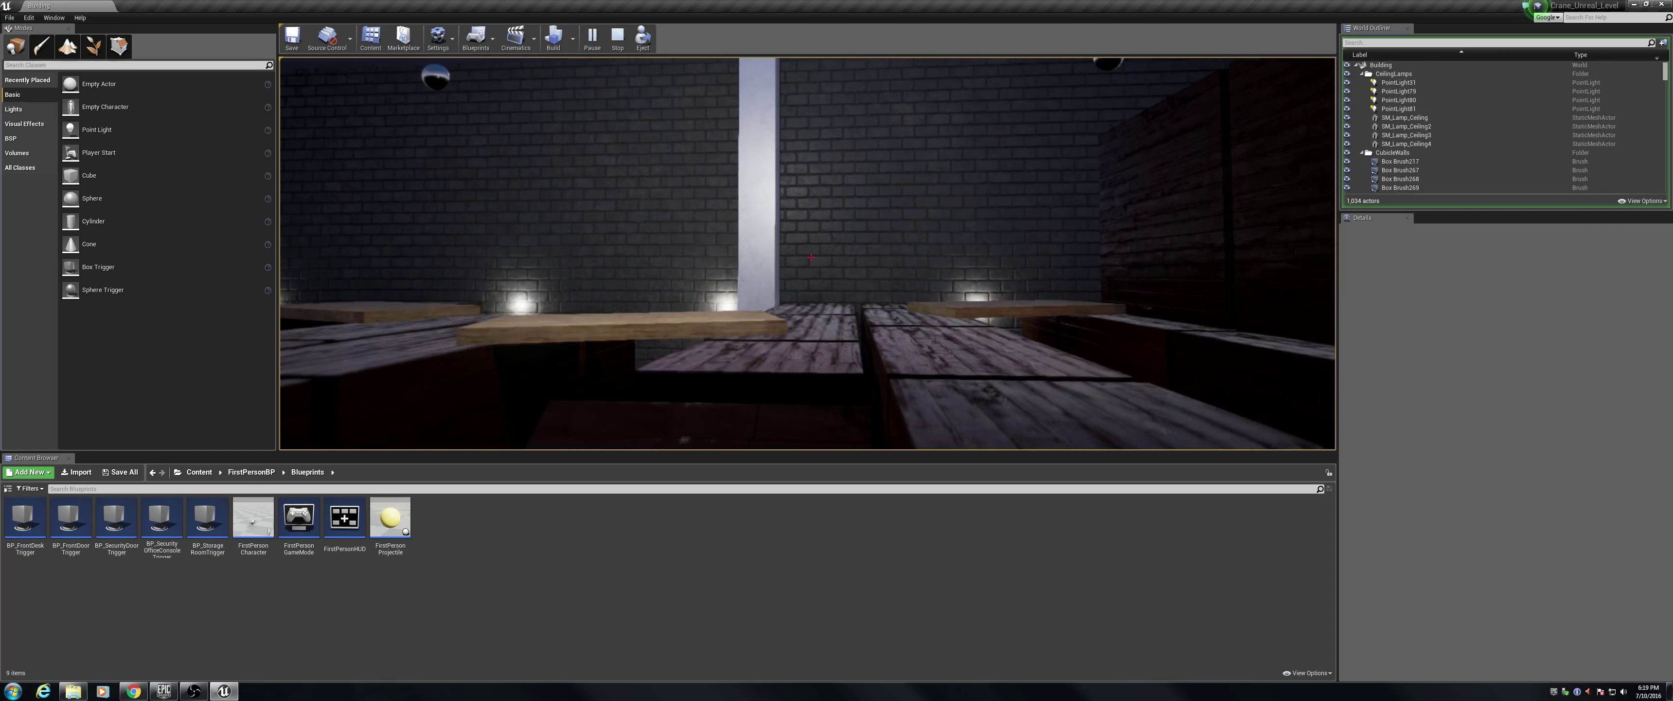
pyautogui.press('w')
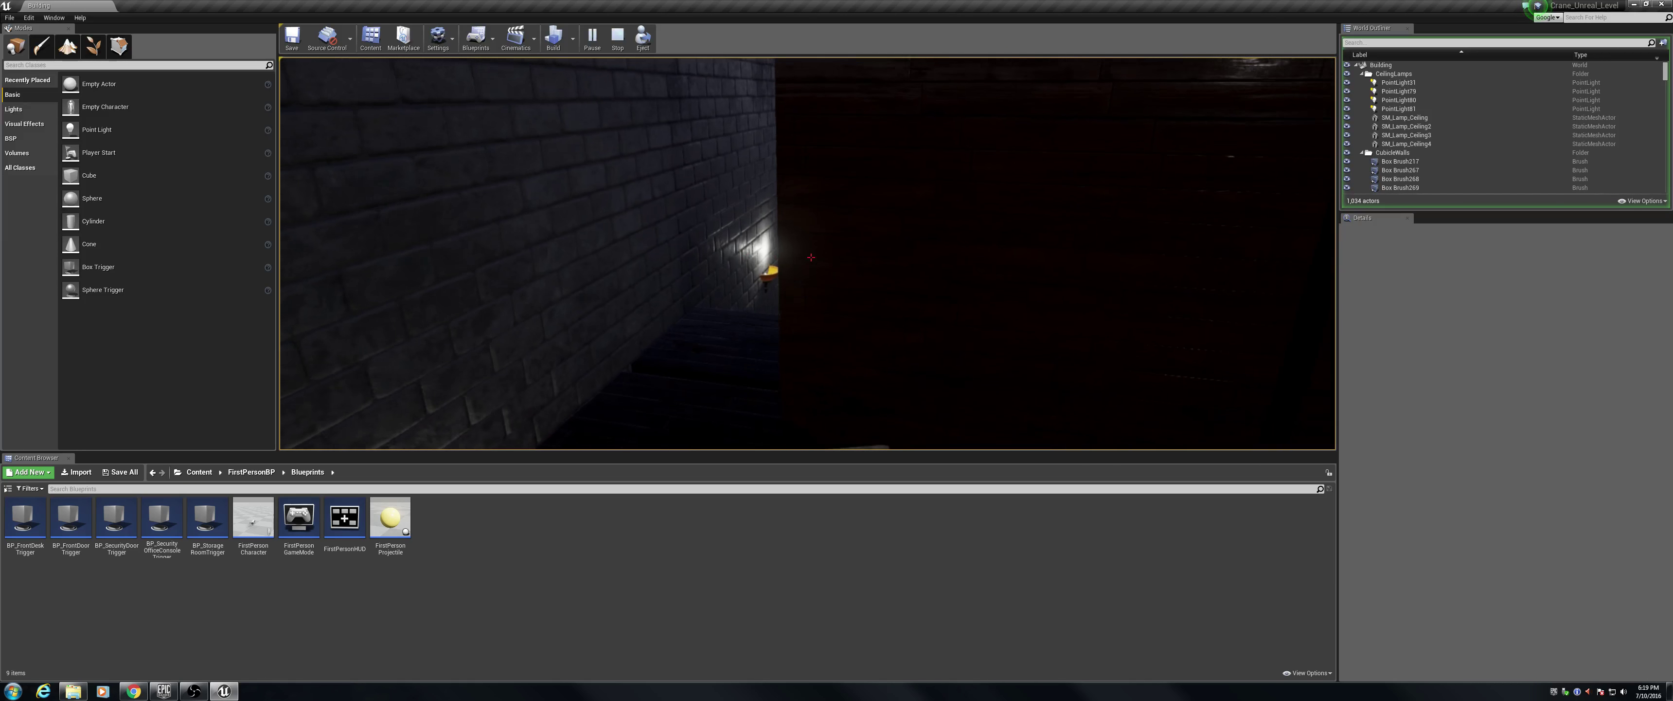
pyautogui.press('w')
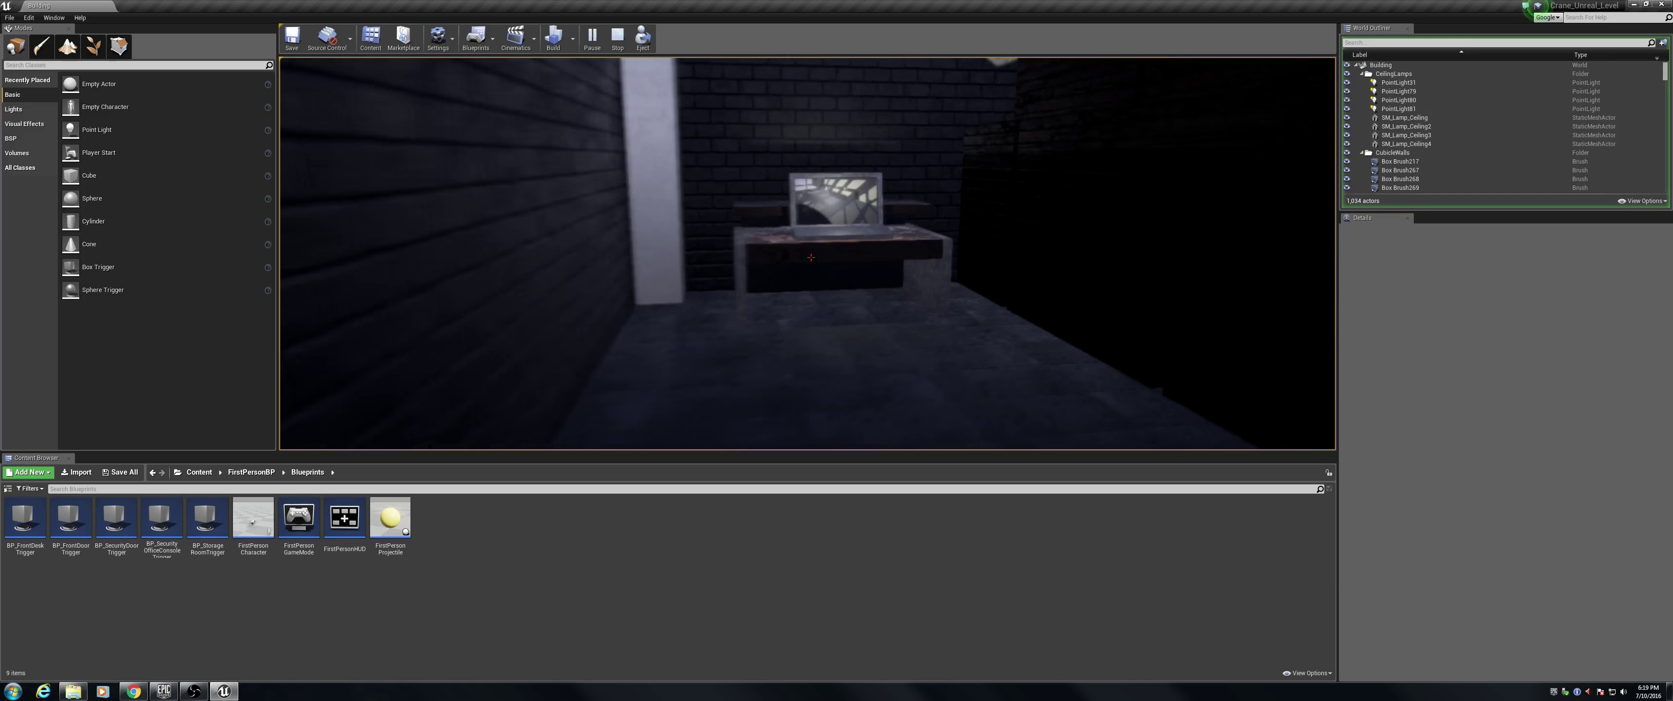
pyautogui.press('r')
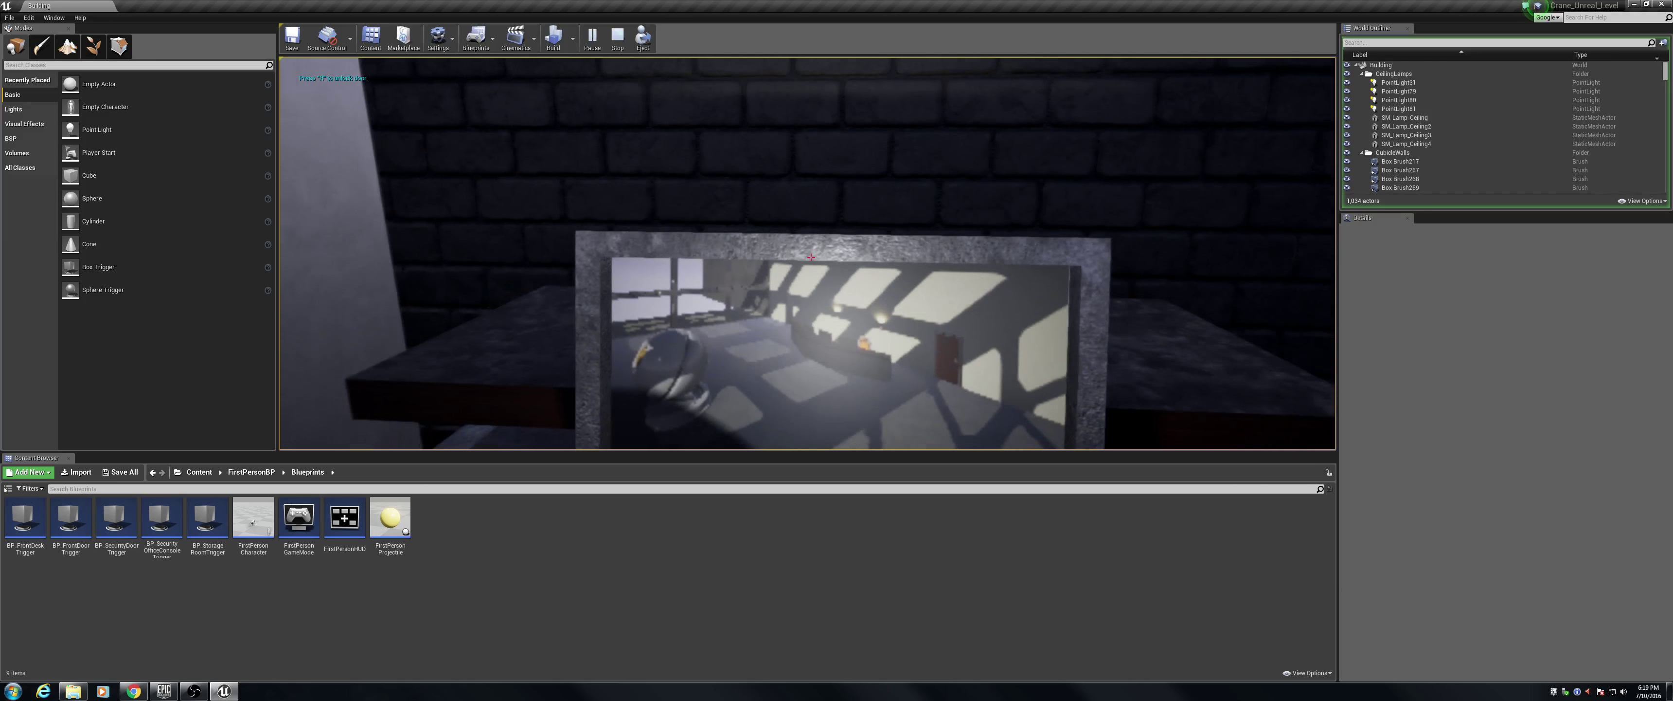
pyautogui.press('e')
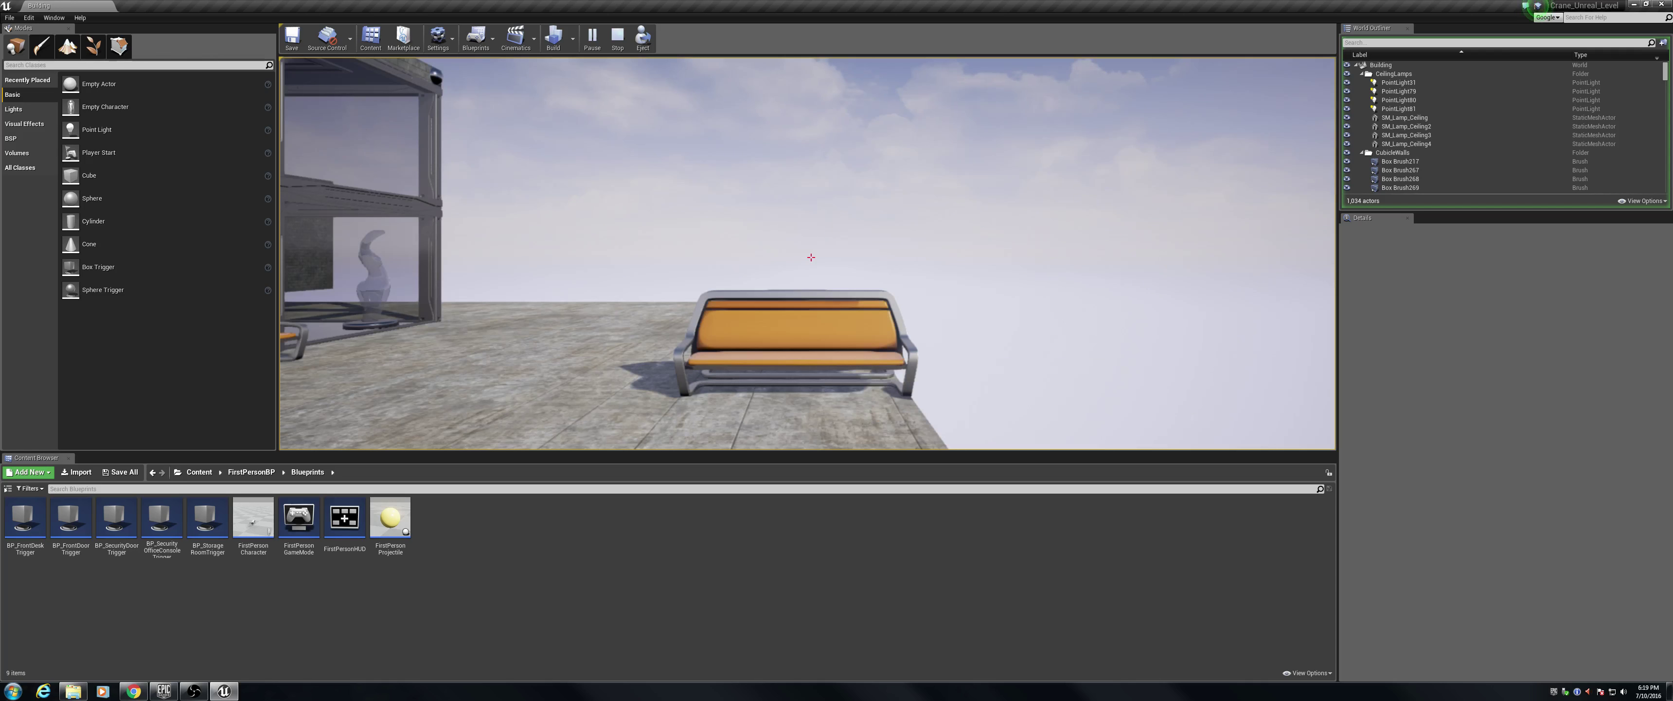
# - Move past the outdoor benches into the building, and cross the lobby through the dark door into the office
pyautogui.press('w')
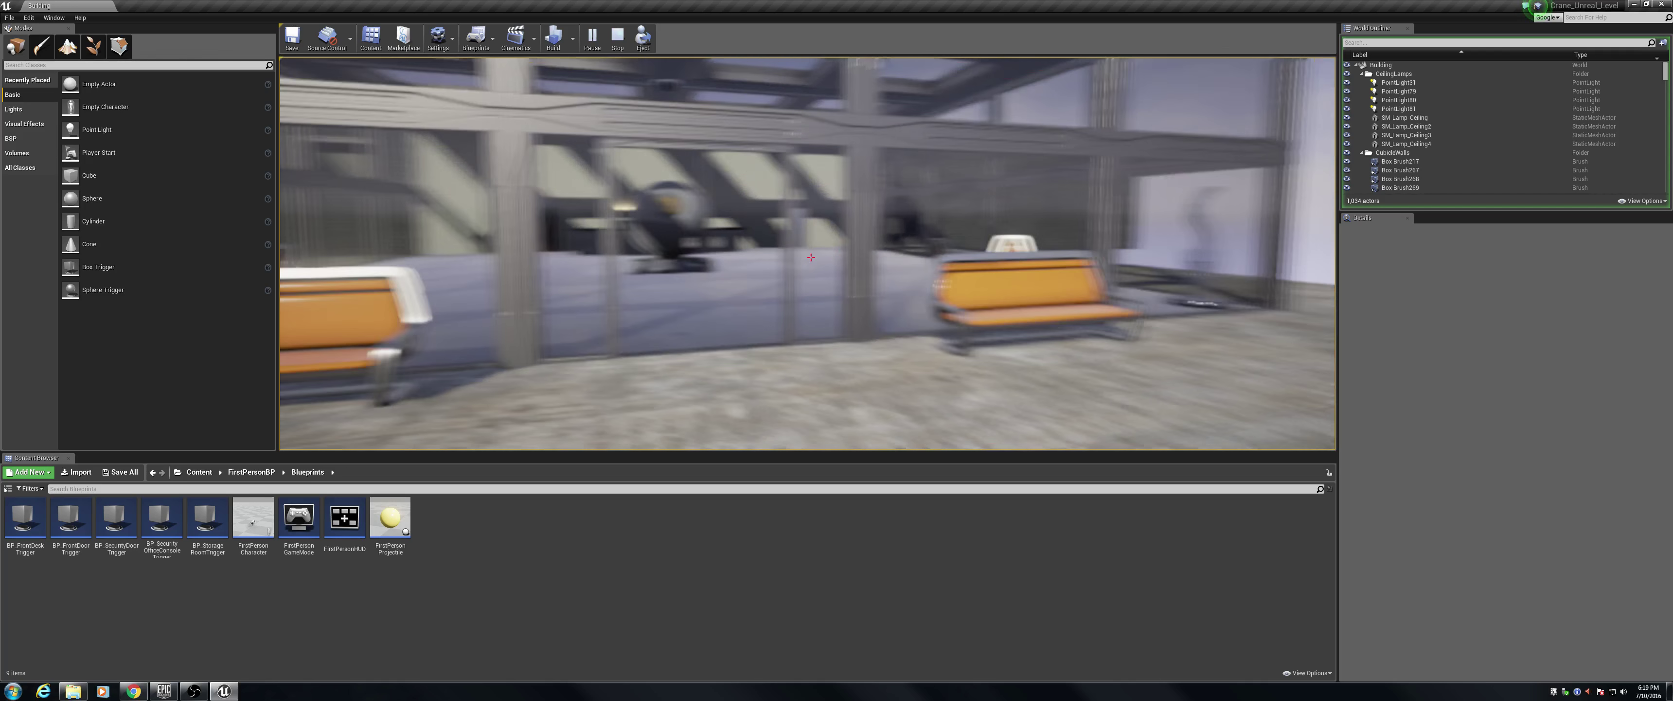
pyautogui.press('w')
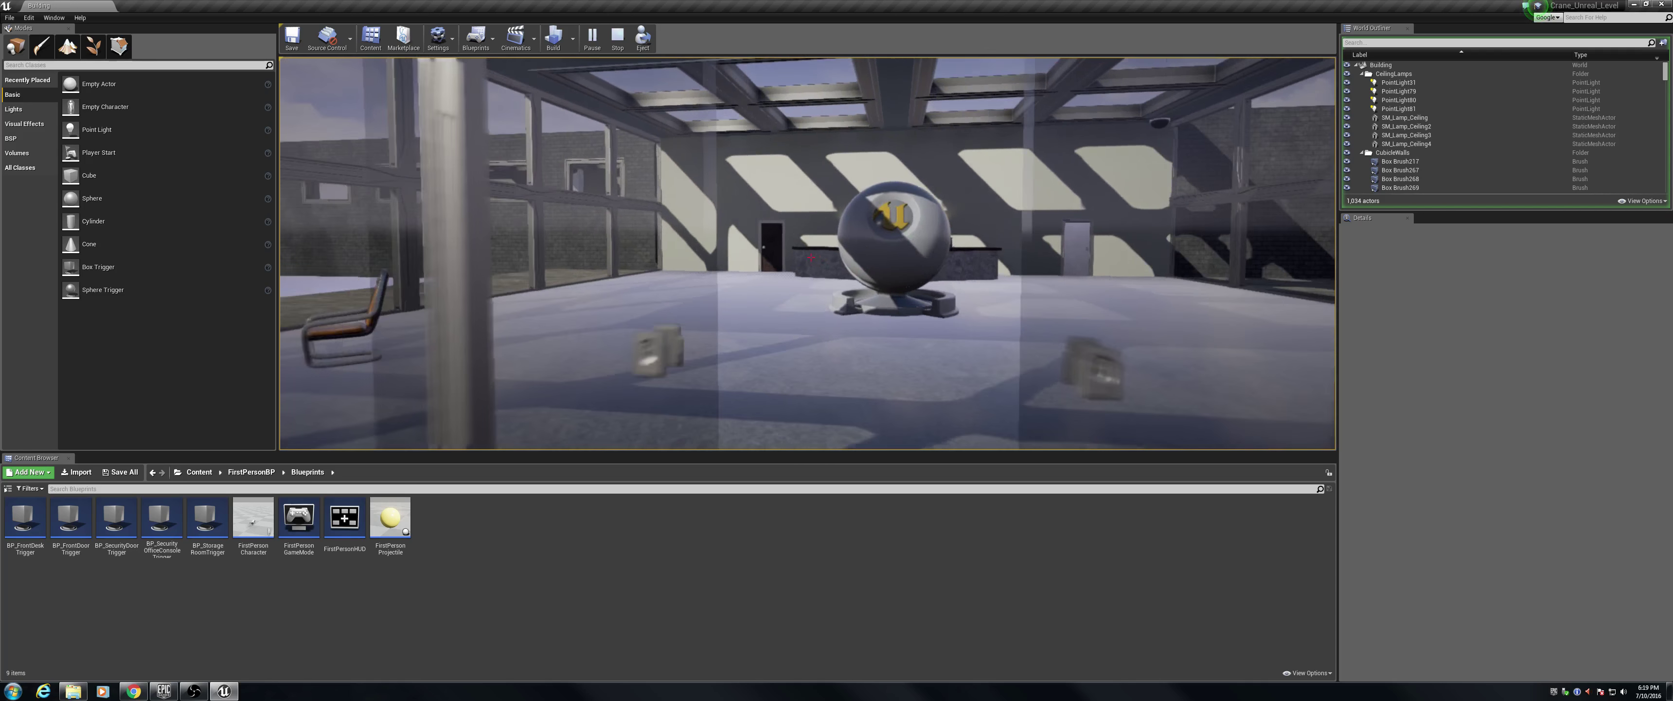
pyautogui.press('w')
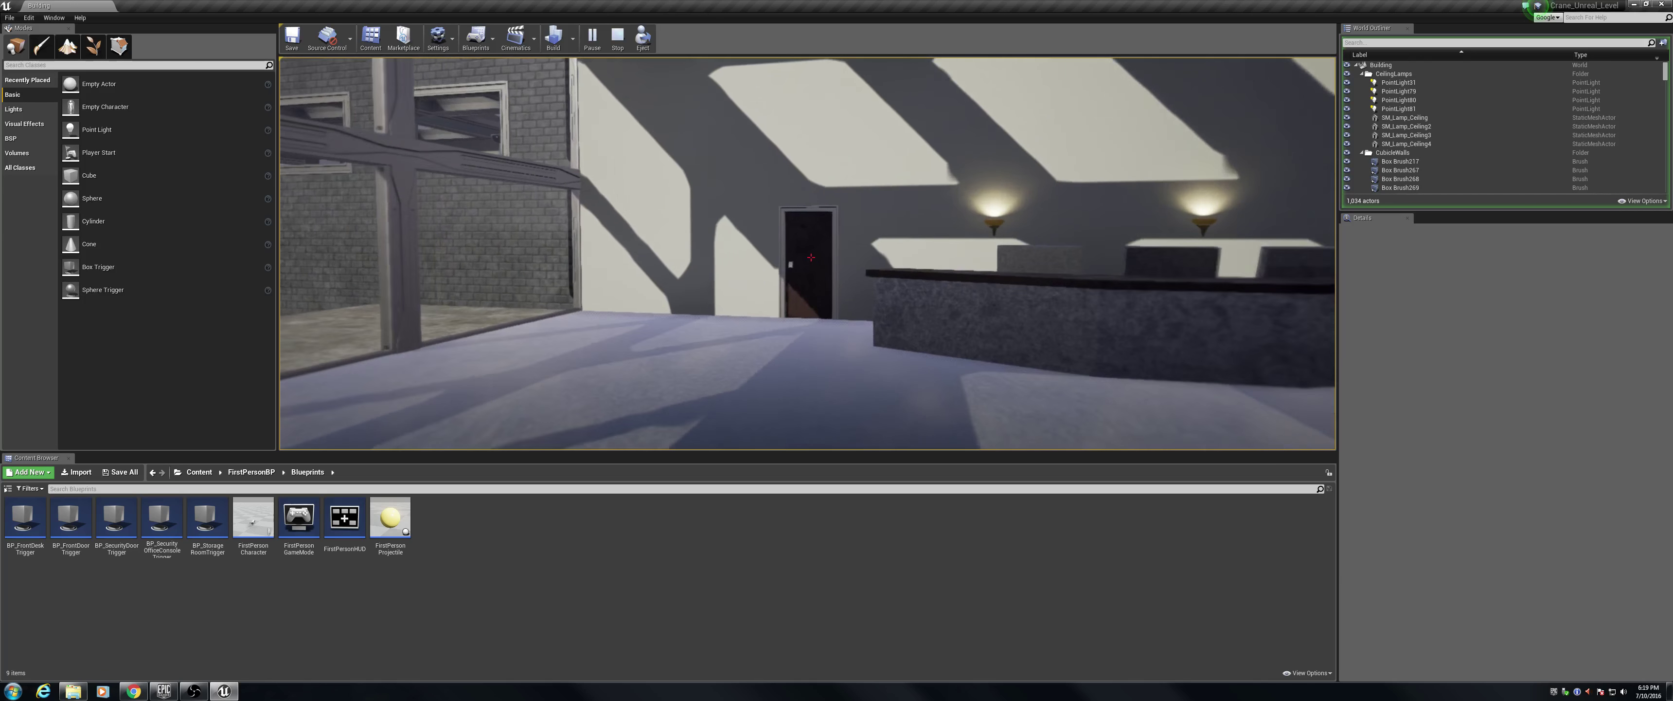
pyautogui.press('w')
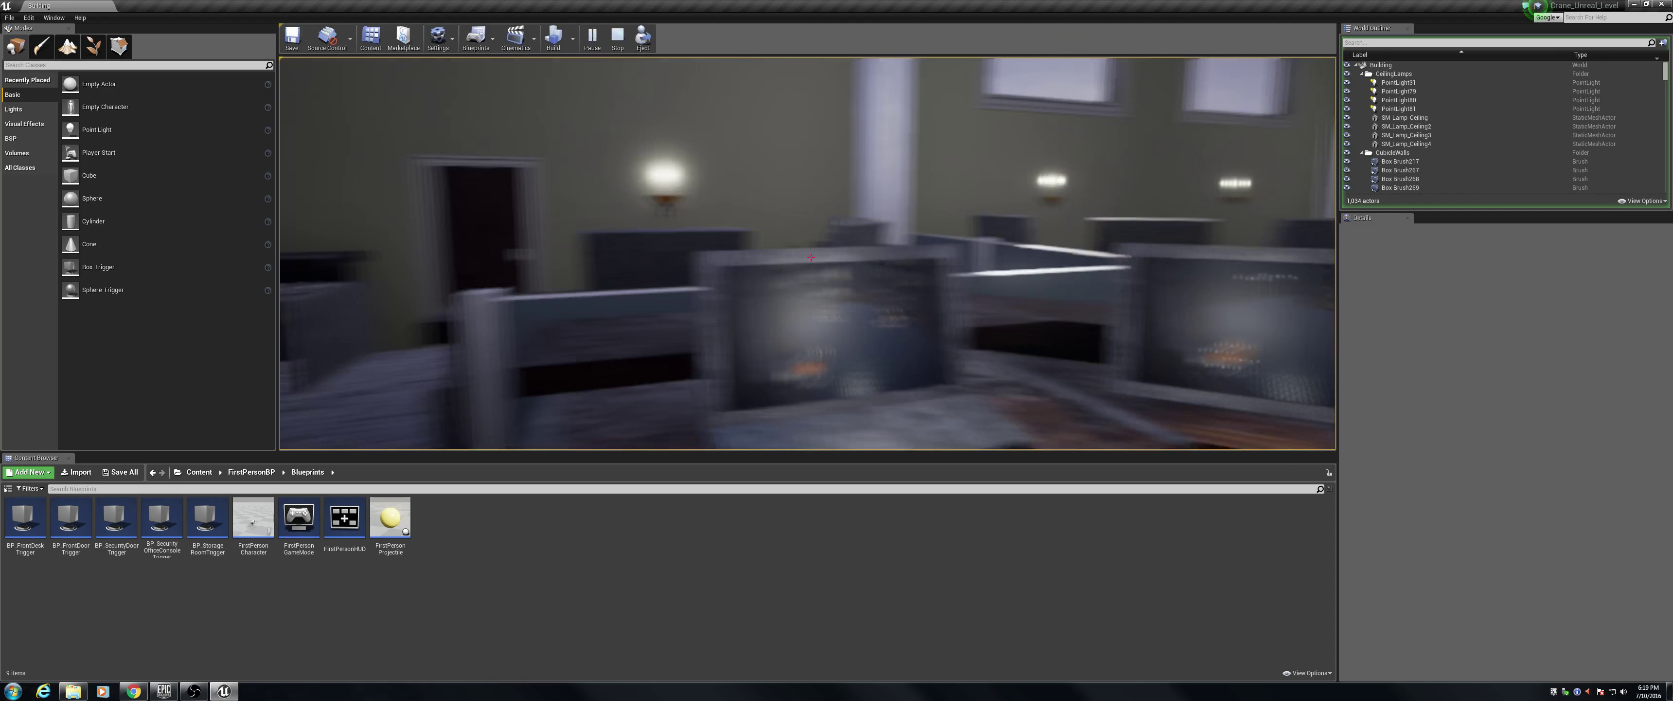
# - Leave the office through the dark door and go behind the front desk to its monitors
pyautogui.press('w')
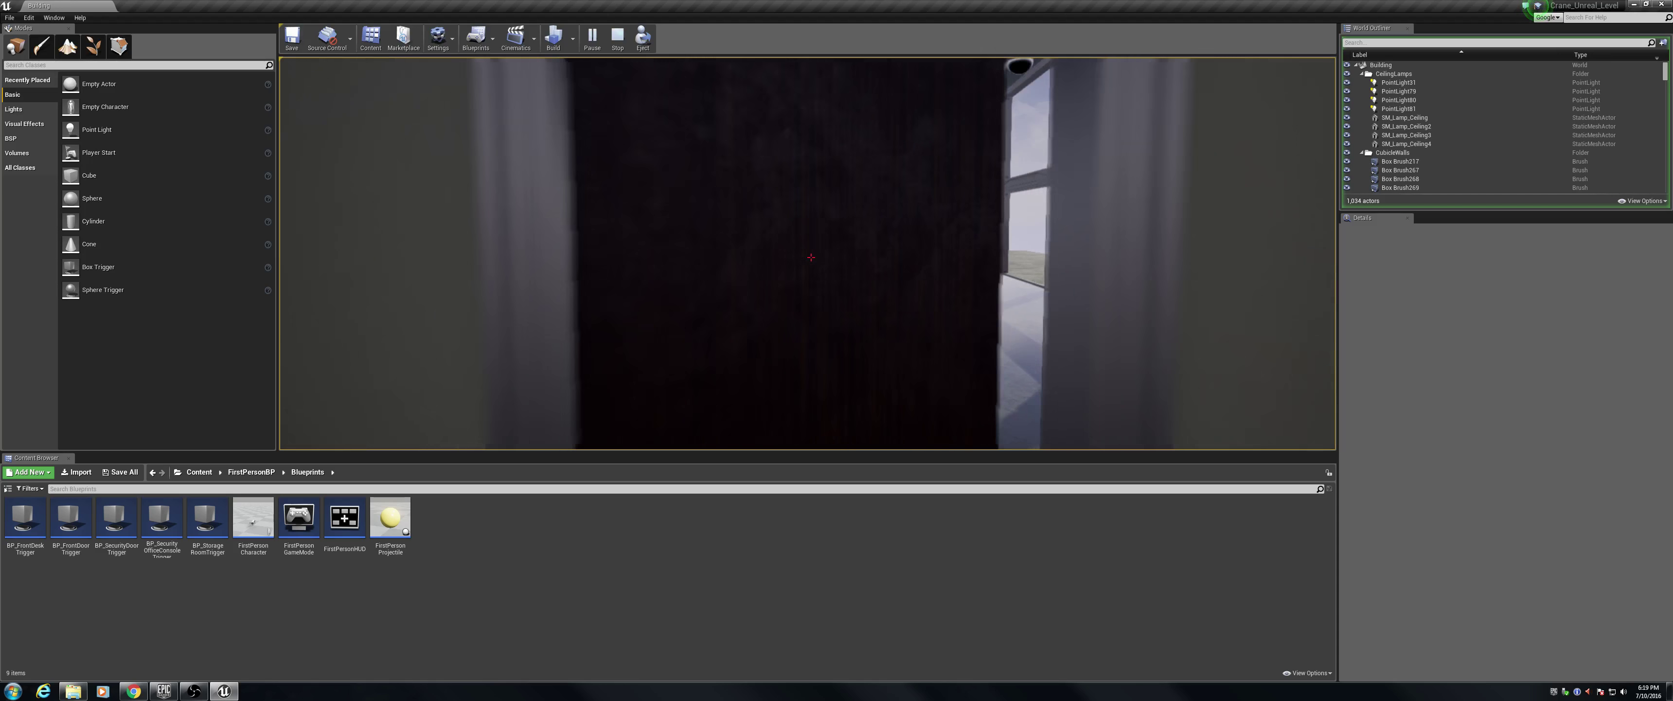
pyautogui.press('w')
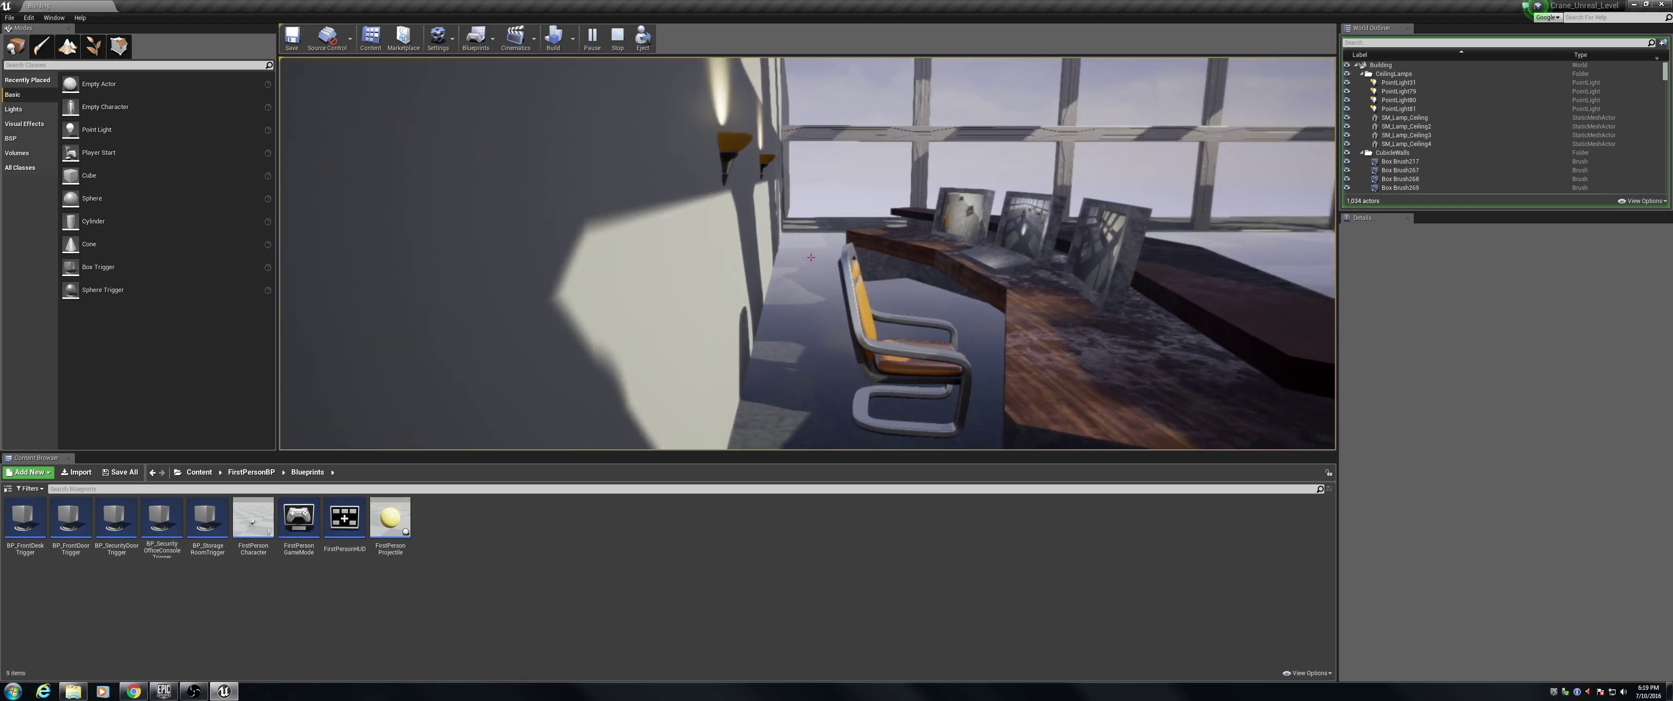
pyautogui.press('w')
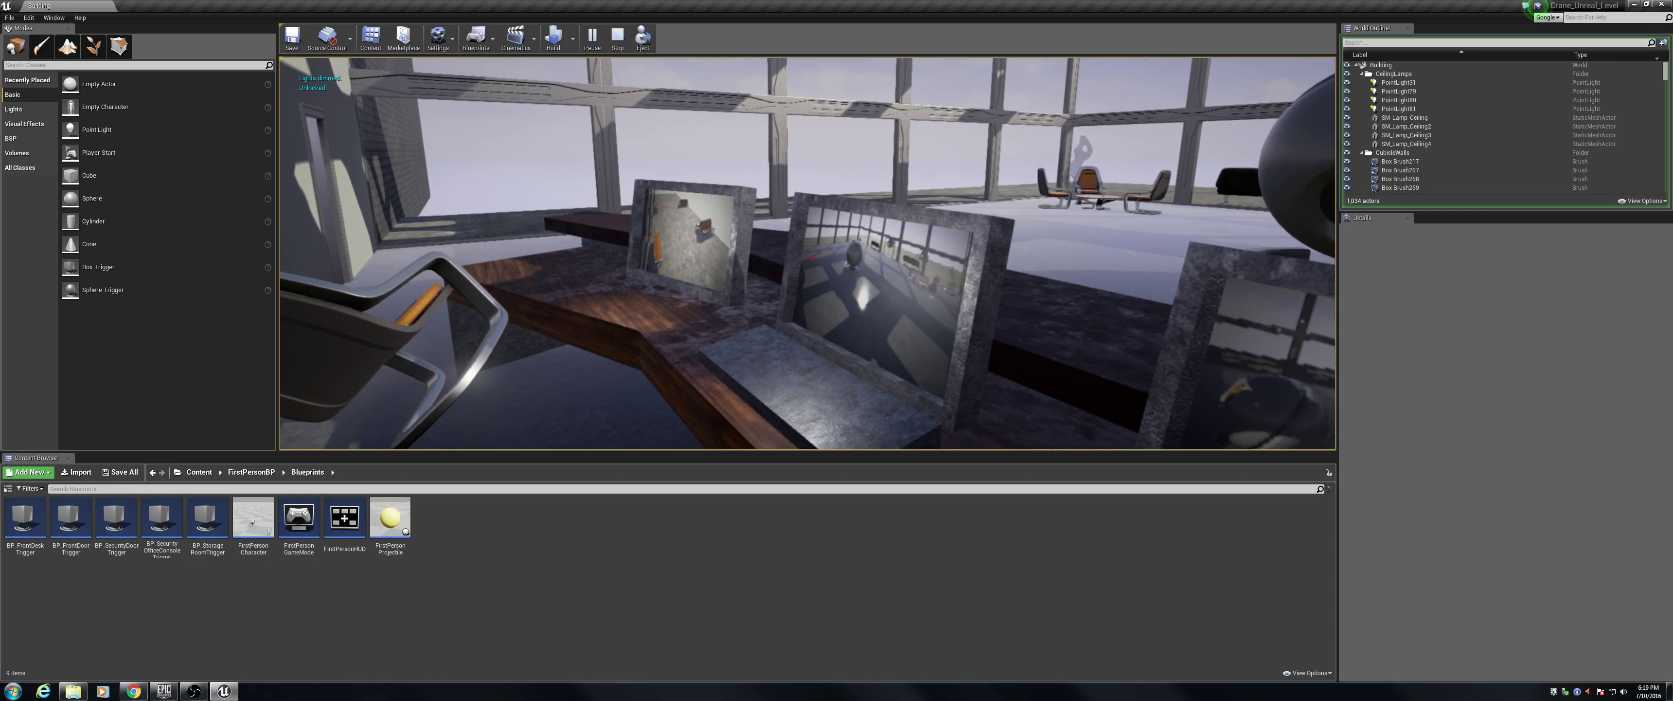
# - Return to the dark office door, toggle its lock, and check the doorway and the nearby lighting switch spot
pyautogui.press('w')
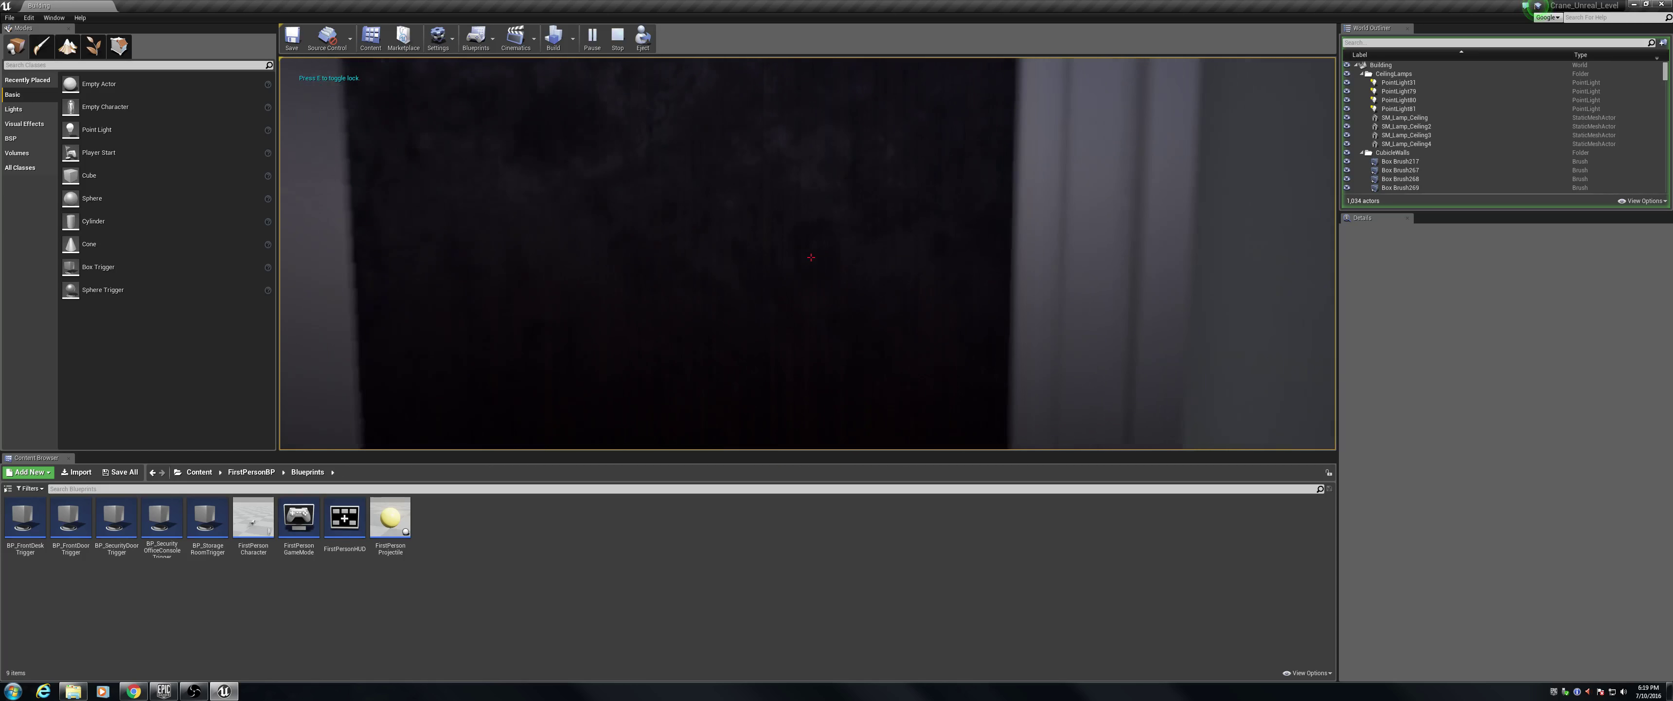
pyautogui.press('e')
pyautogui.press('w')
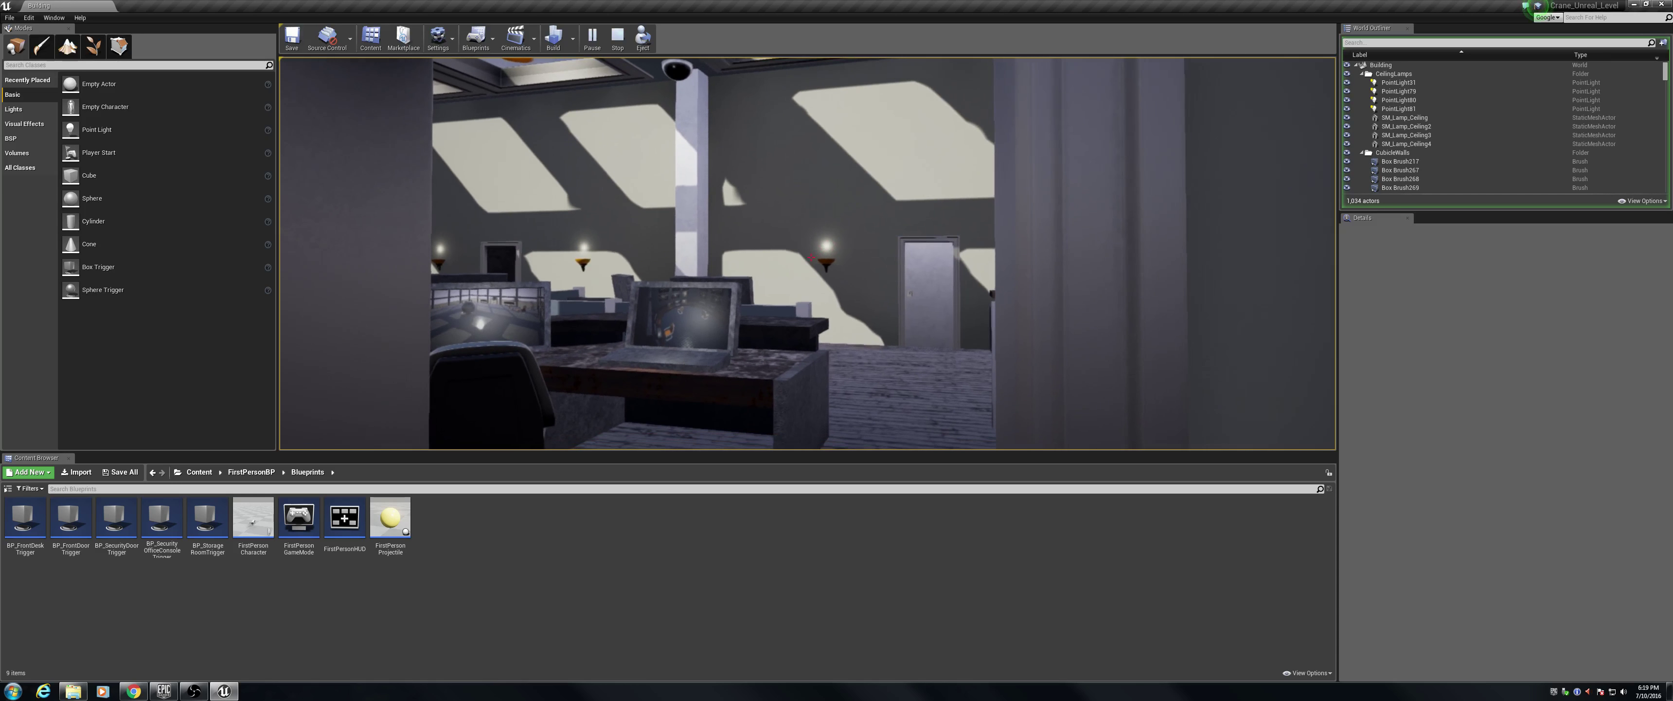
pyautogui.press('w')
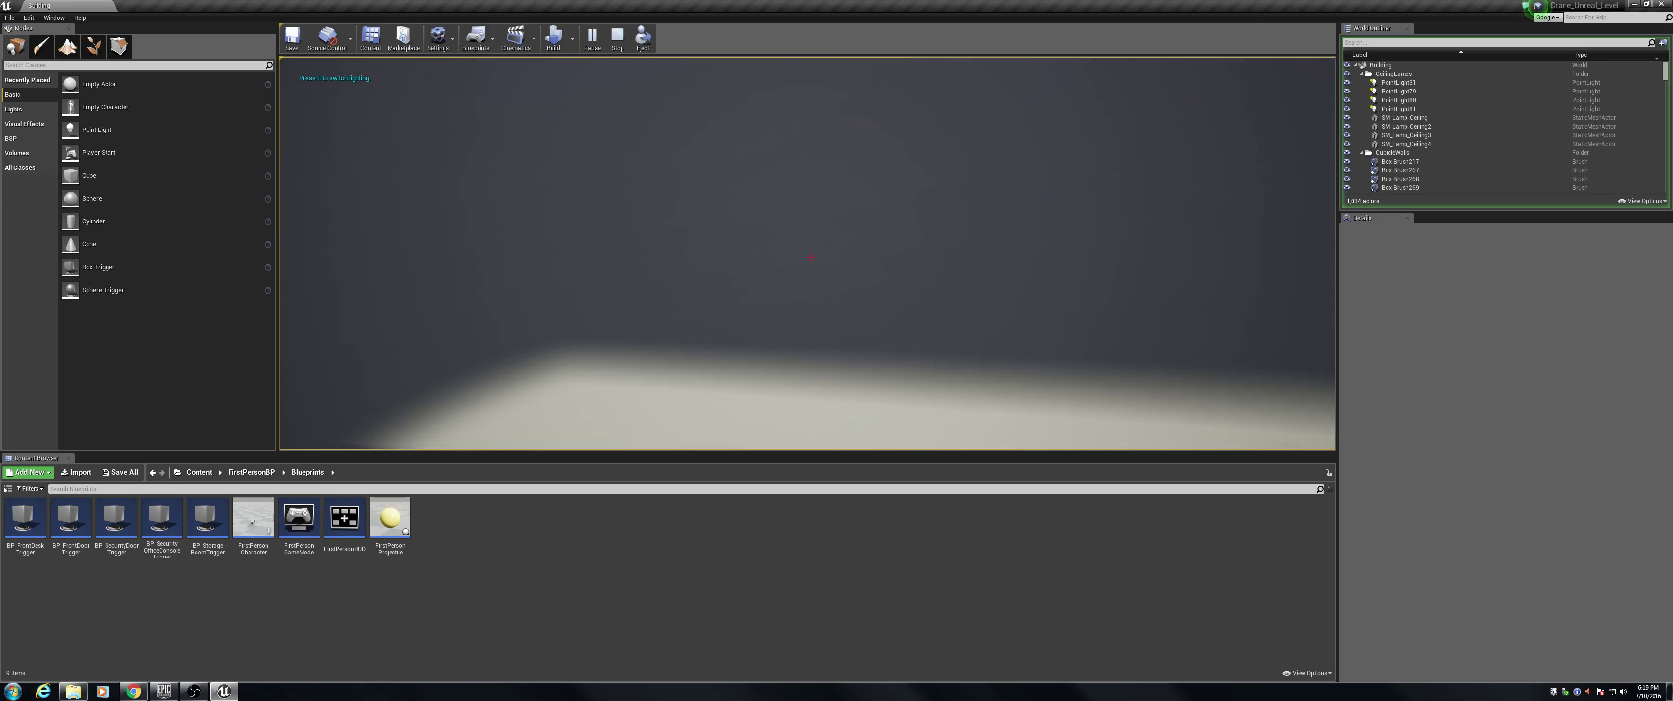
pyautogui.press('w')
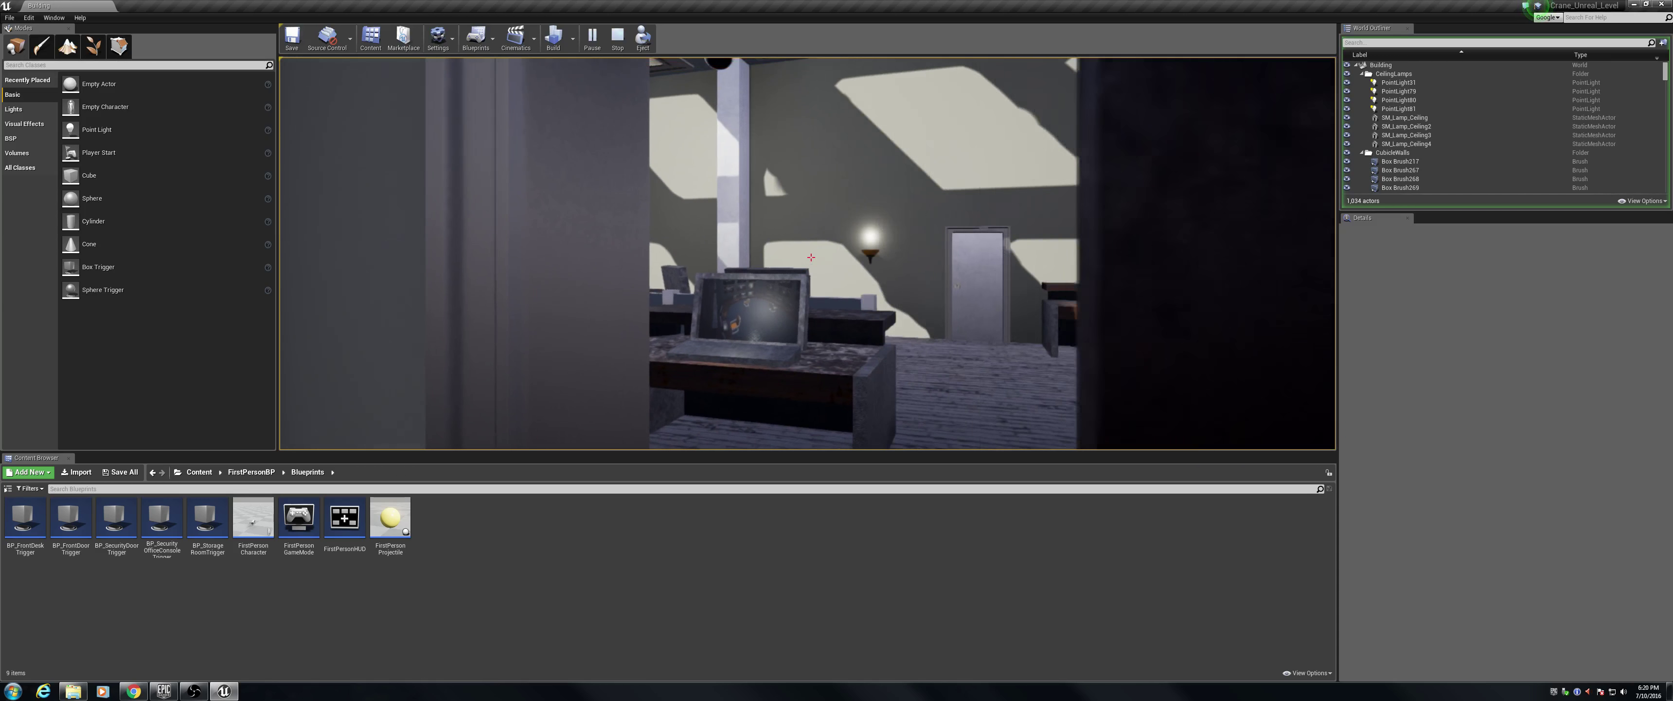
# - Walk through the lobby along the glass wall toward the front entrance
pyautogui.press('w')
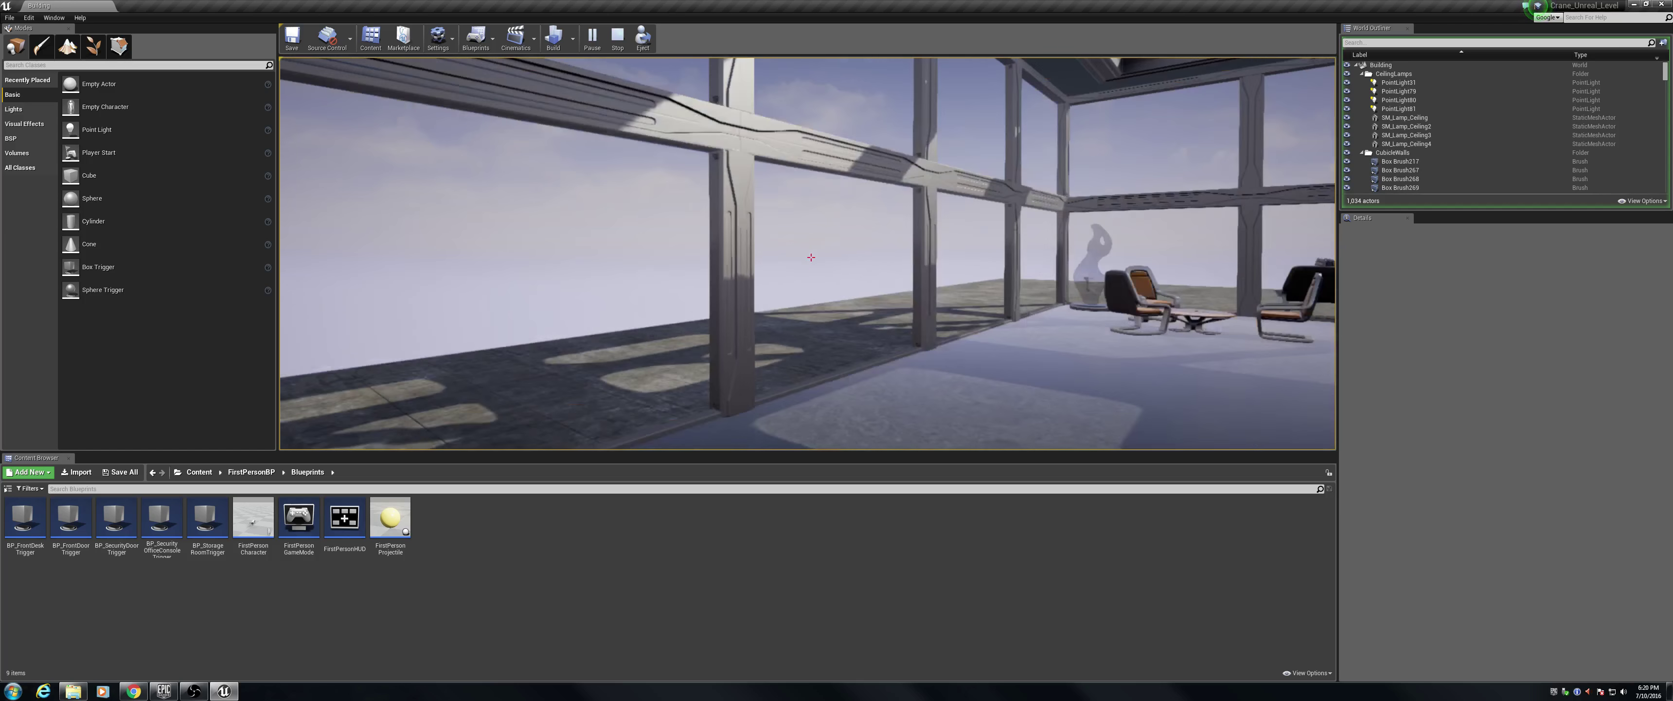
pyautogui.press('w')
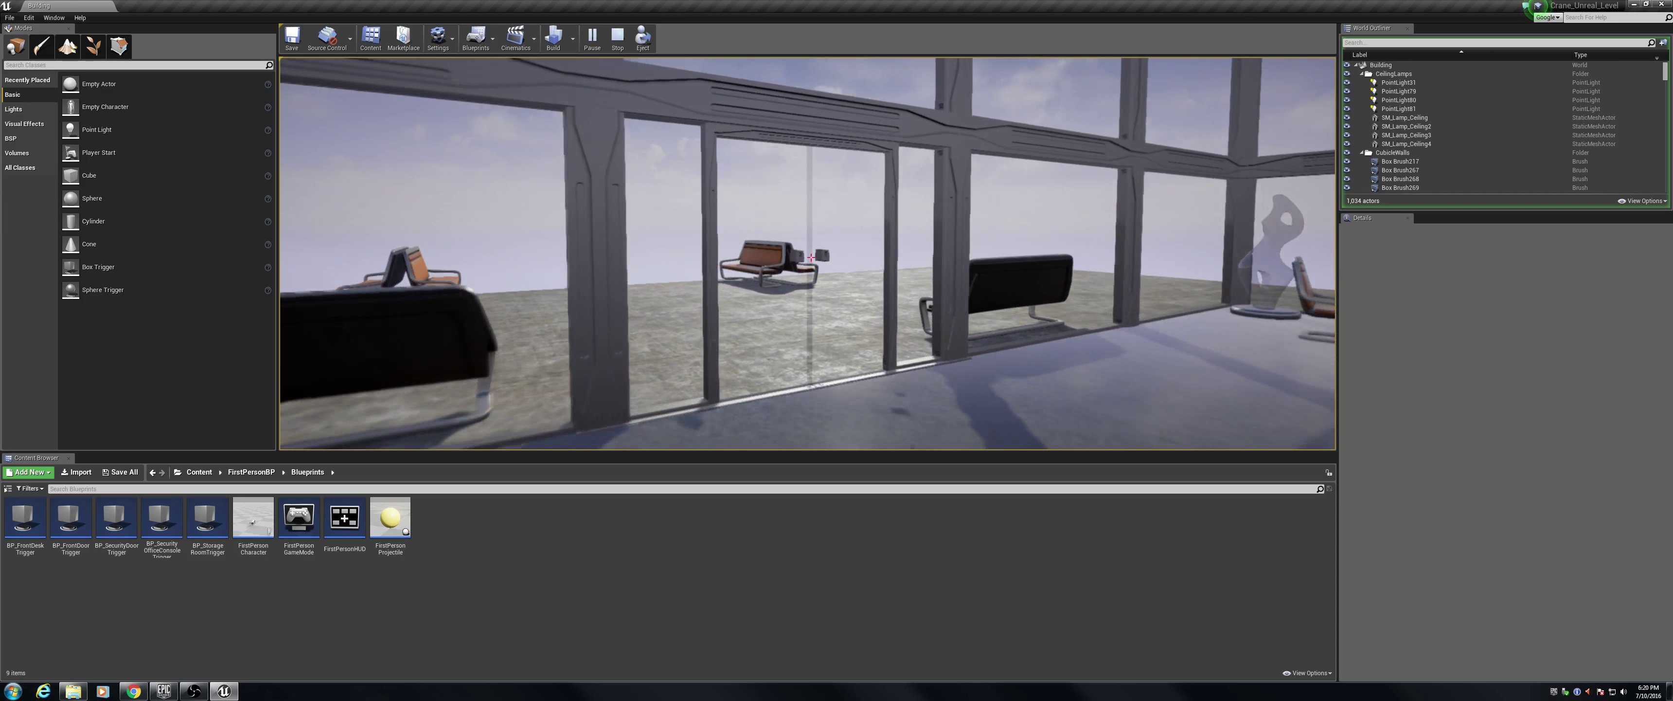